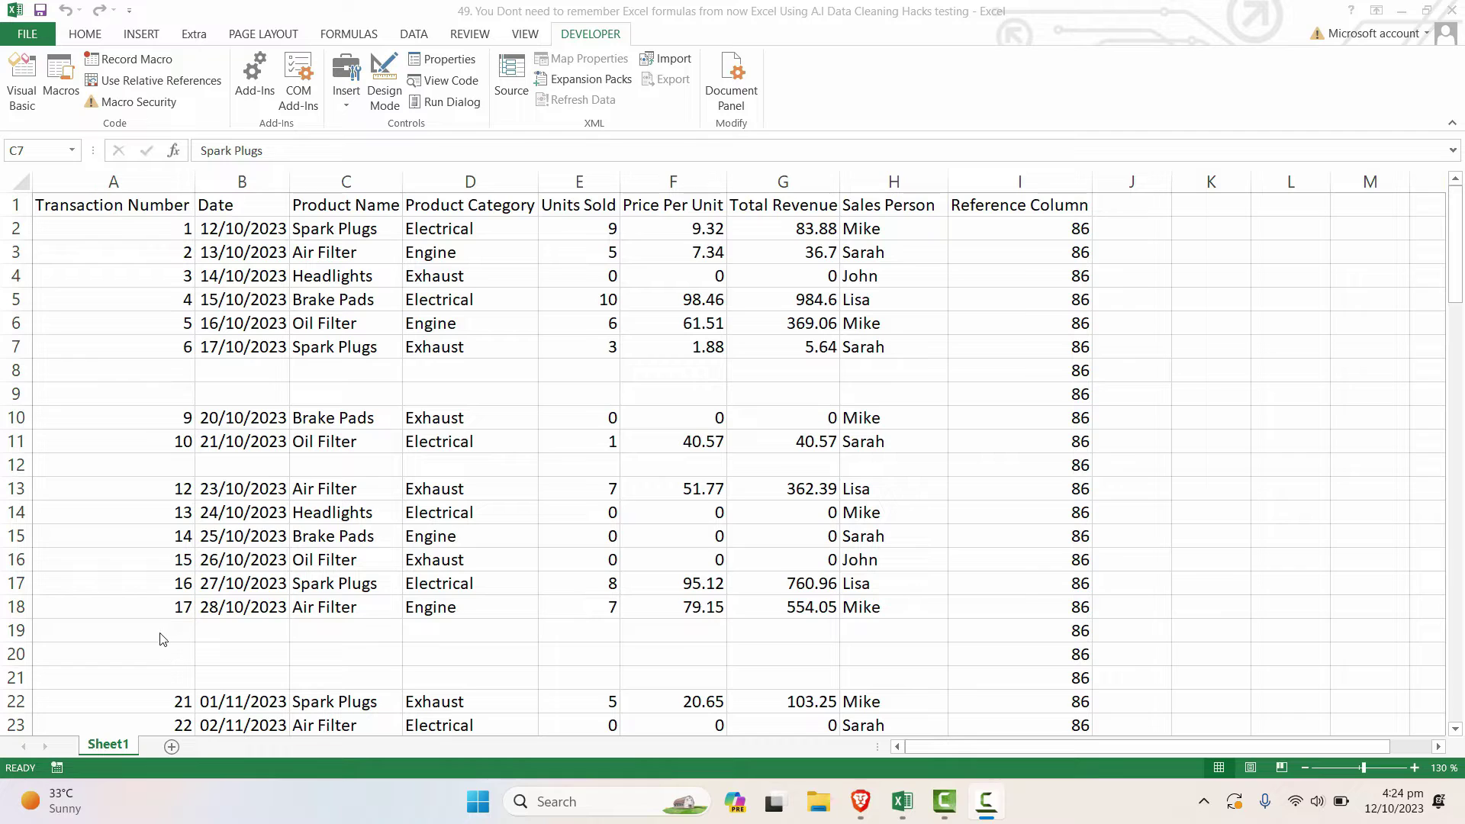
# - Review the sheet's rows, including row 4's zero-units record and the date format in B2
pyautogui.scroll(-7, 305, 496)
pyautogui.click(308, 535)
pyautogui.scroll(-4, 390, 541)
pyautogui.scroll(-7, 390, 541)
pyautogui.scroll(-10, 385, 561)
pyautogui.scroll(-1, 382, 560)
pyautogui.scroll(16, 382, 561)
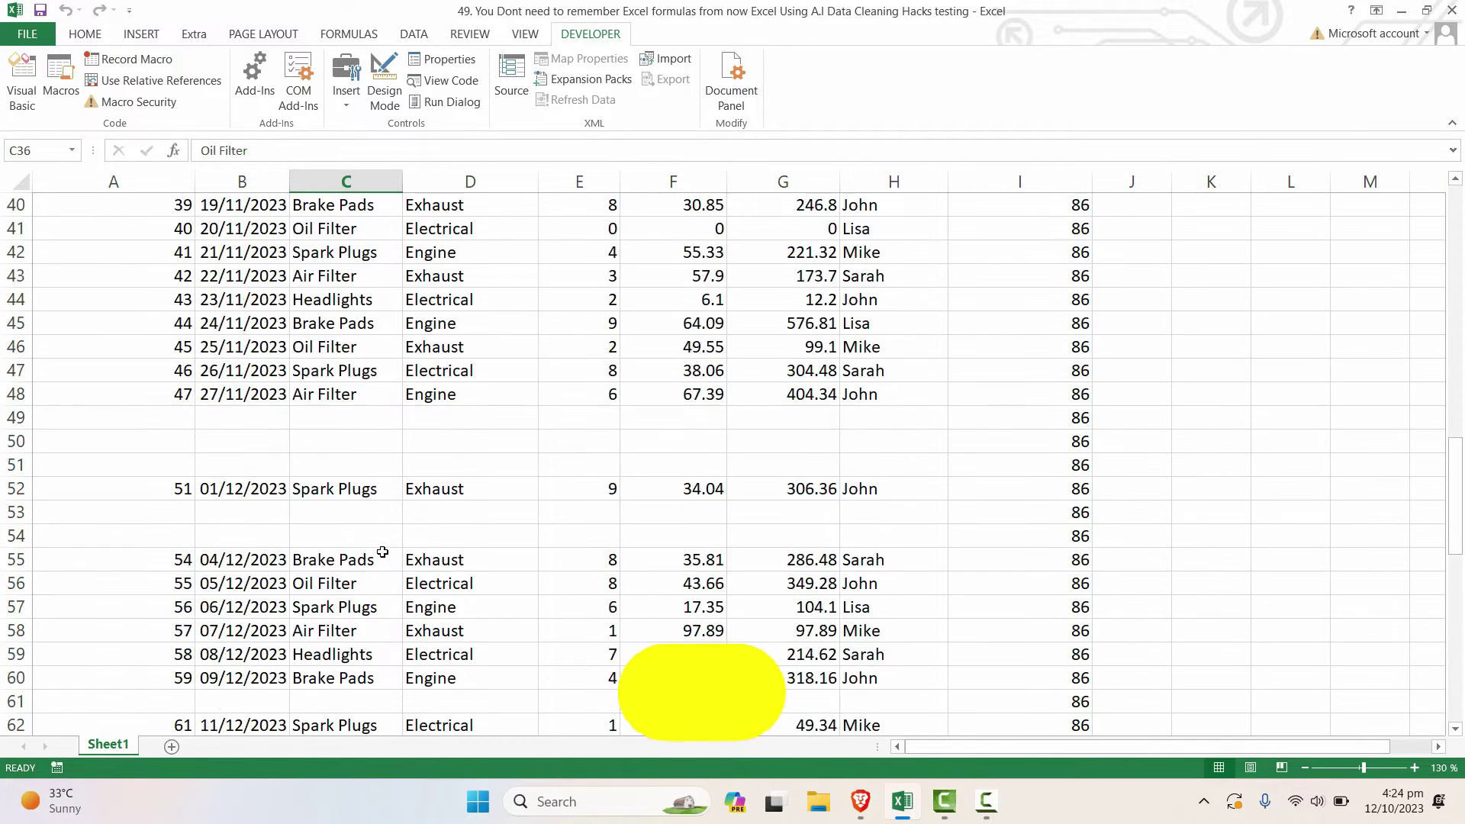
pyautogui.scroll(13, 378, 547)
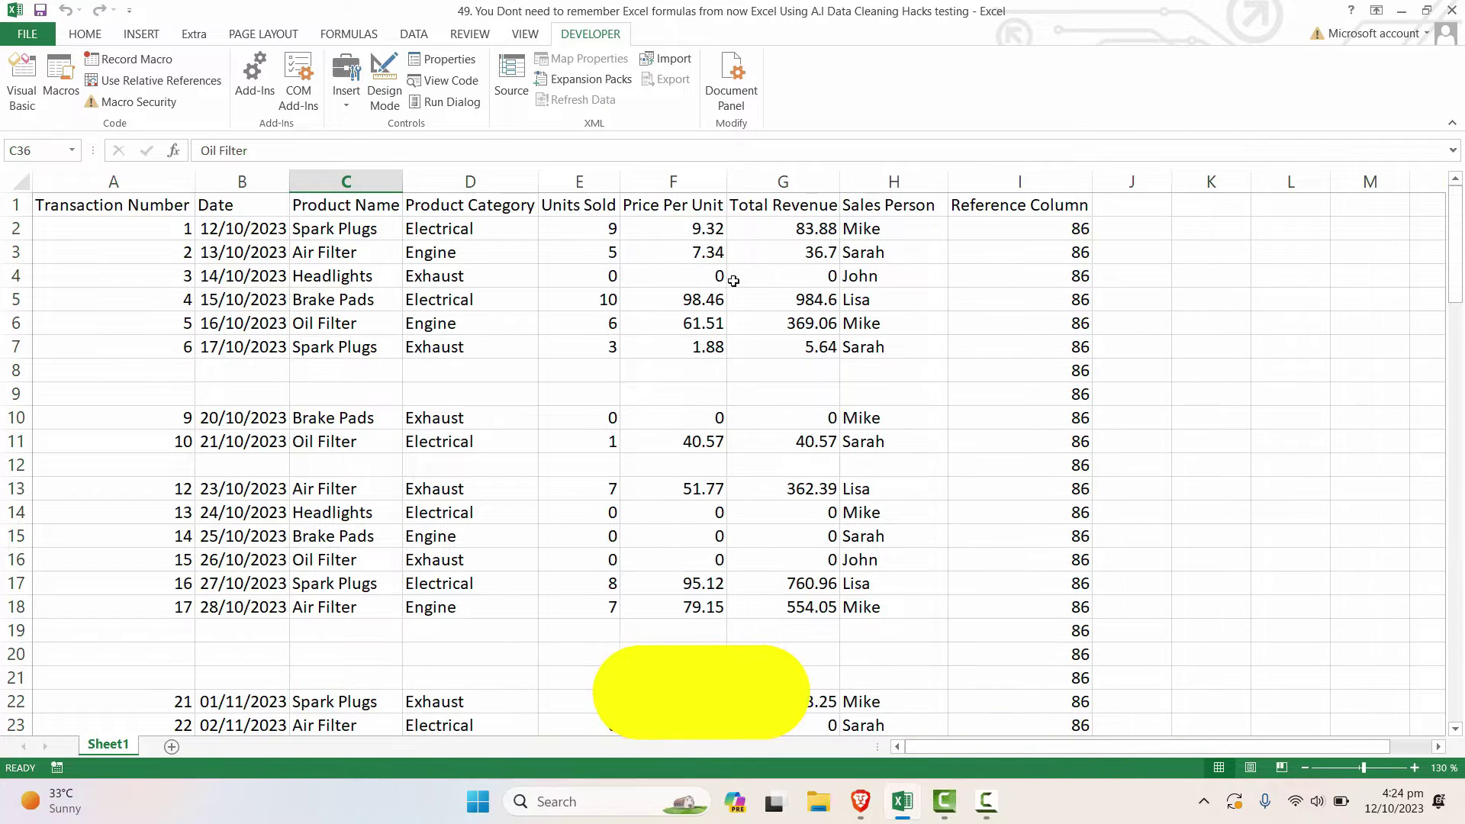
pyautogui.click(586, 278)
pyautogui.click(687, 280)
pyautogui.click(751, 281)
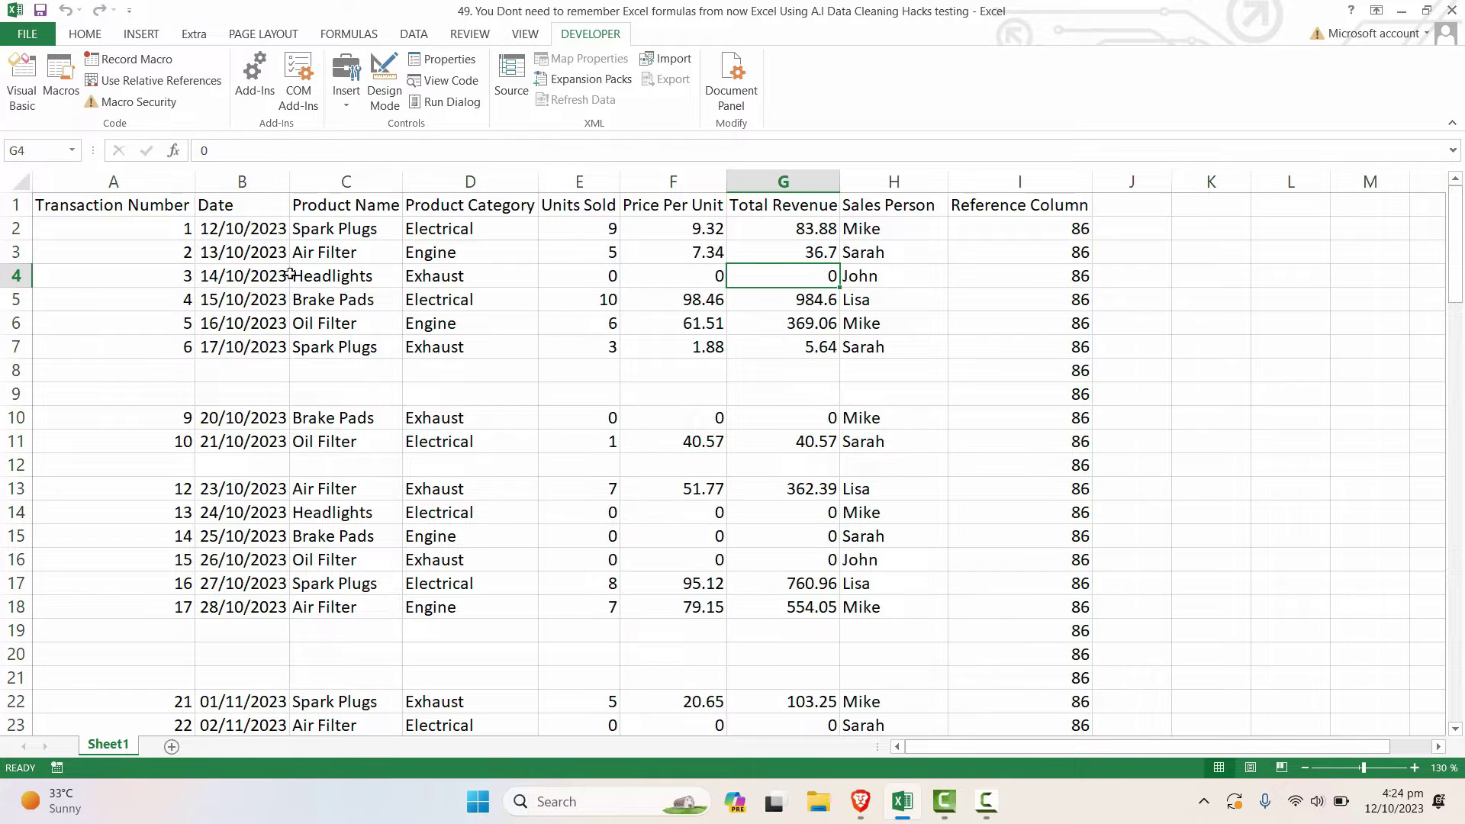
pyautogui.click(246, 229)
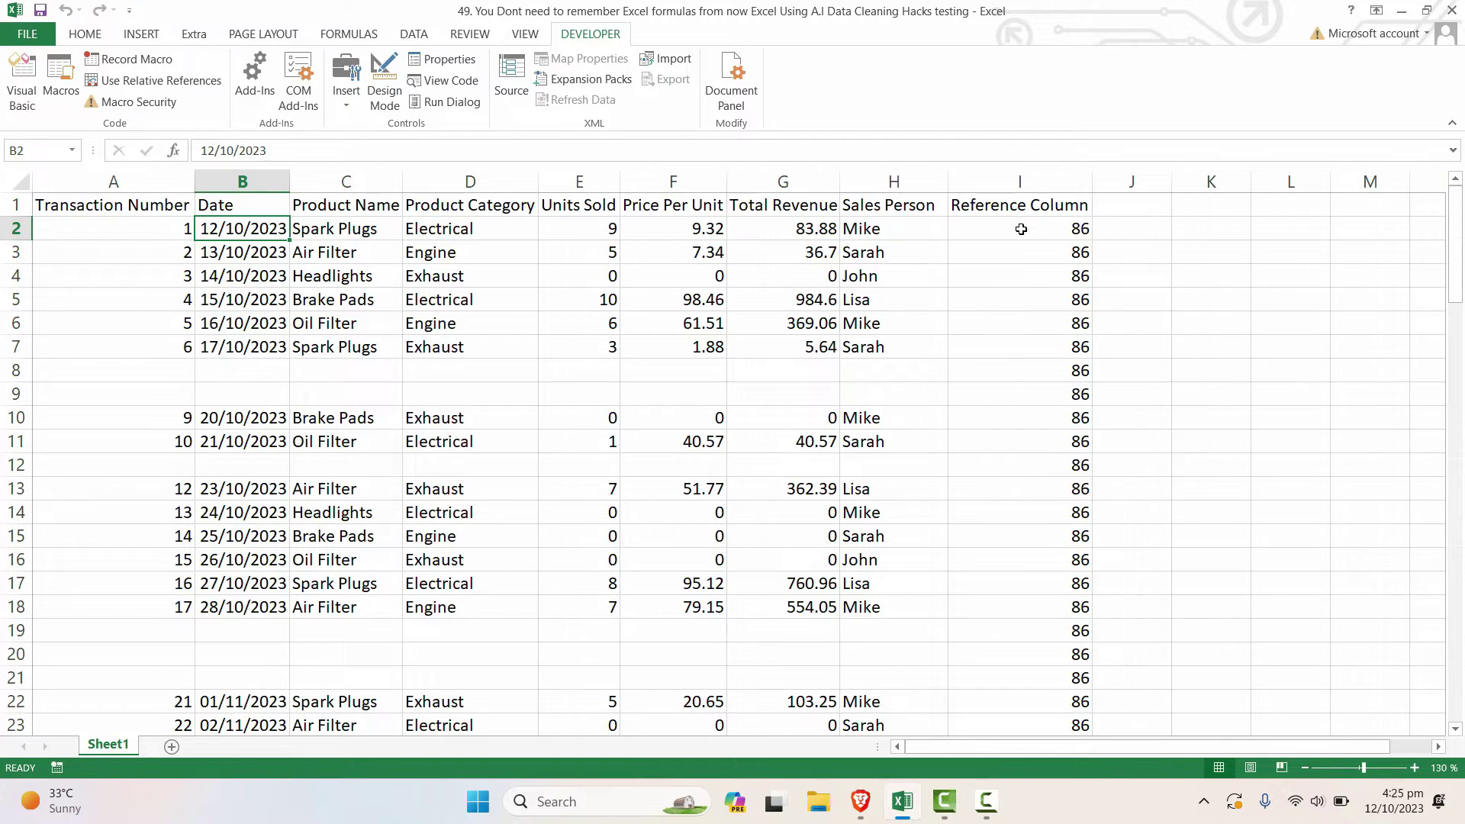
# - Review the Reference Column values, then bring up ChatGPT in the Brave browser
pyautogui.click(1058, 272)
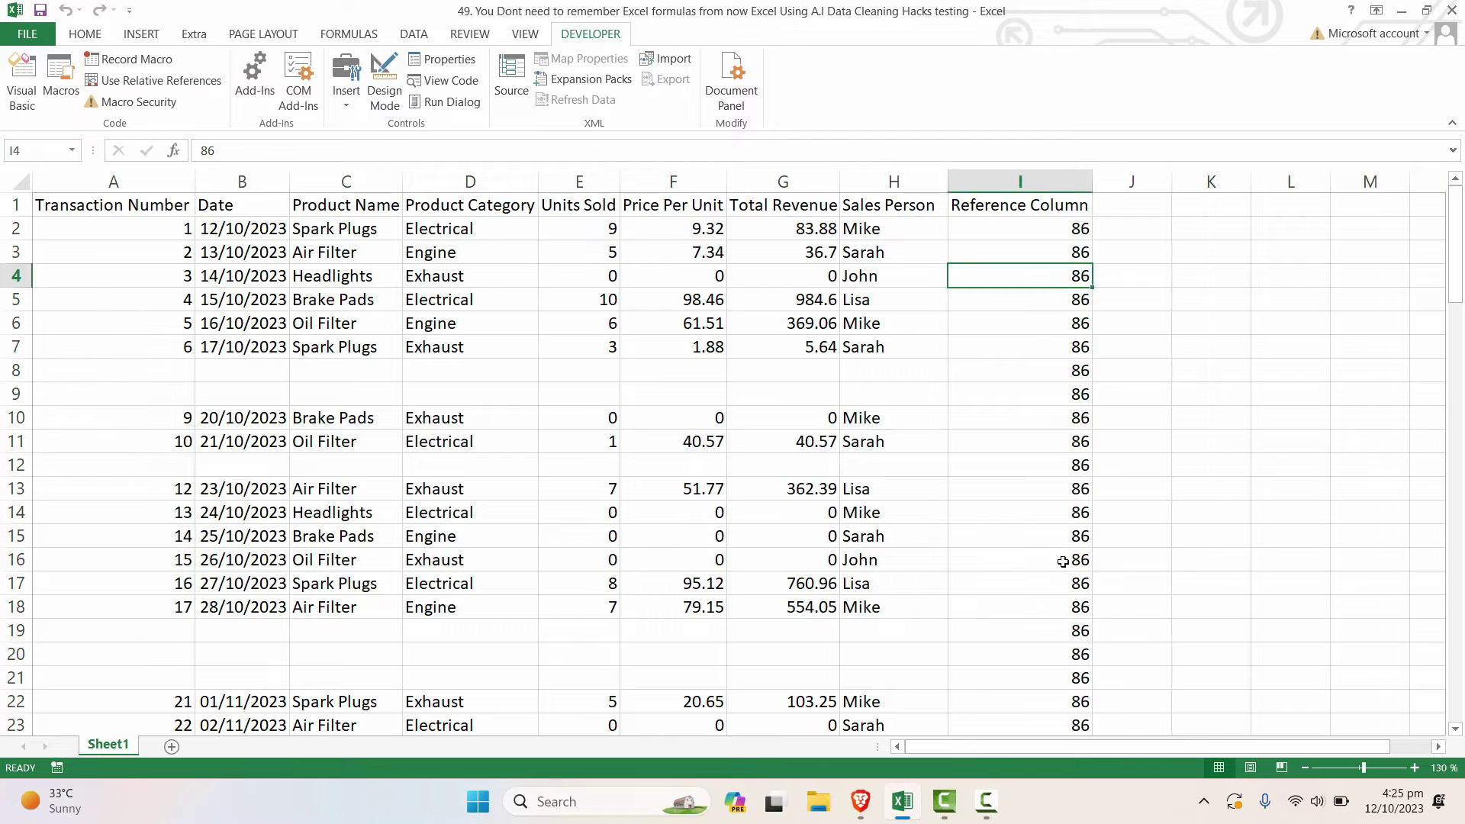
pyautogui.click(1061, 489)
pyautogui.scroll(-6, 1055, 607)
pyautogui.scroll(-4, 1052, 605)
pyautogui.scroll(-5, 1045, 604)
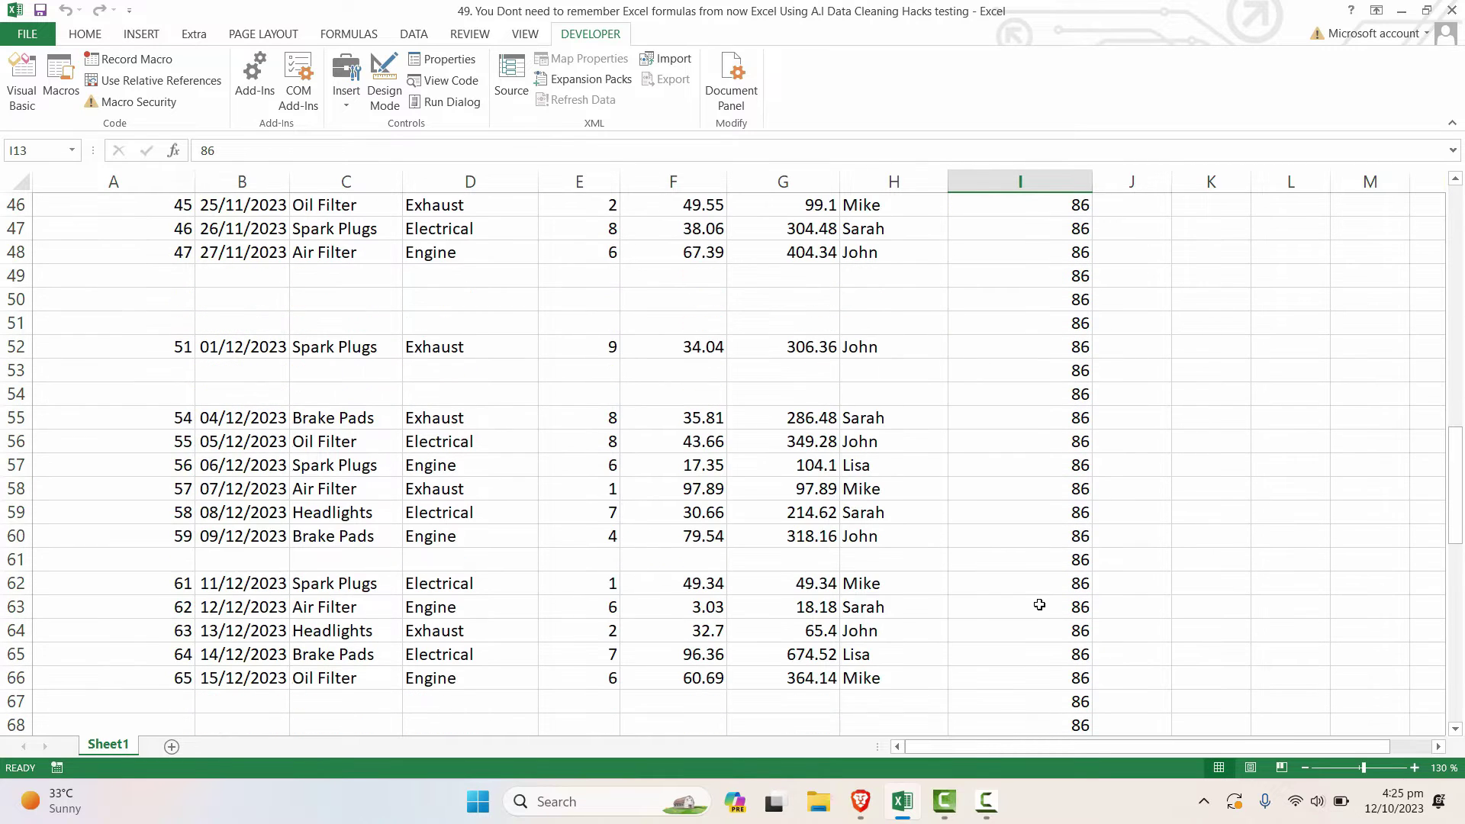
pyautogui.scroll(15, 1046, 603)
pyautogui.click(1030, 295)
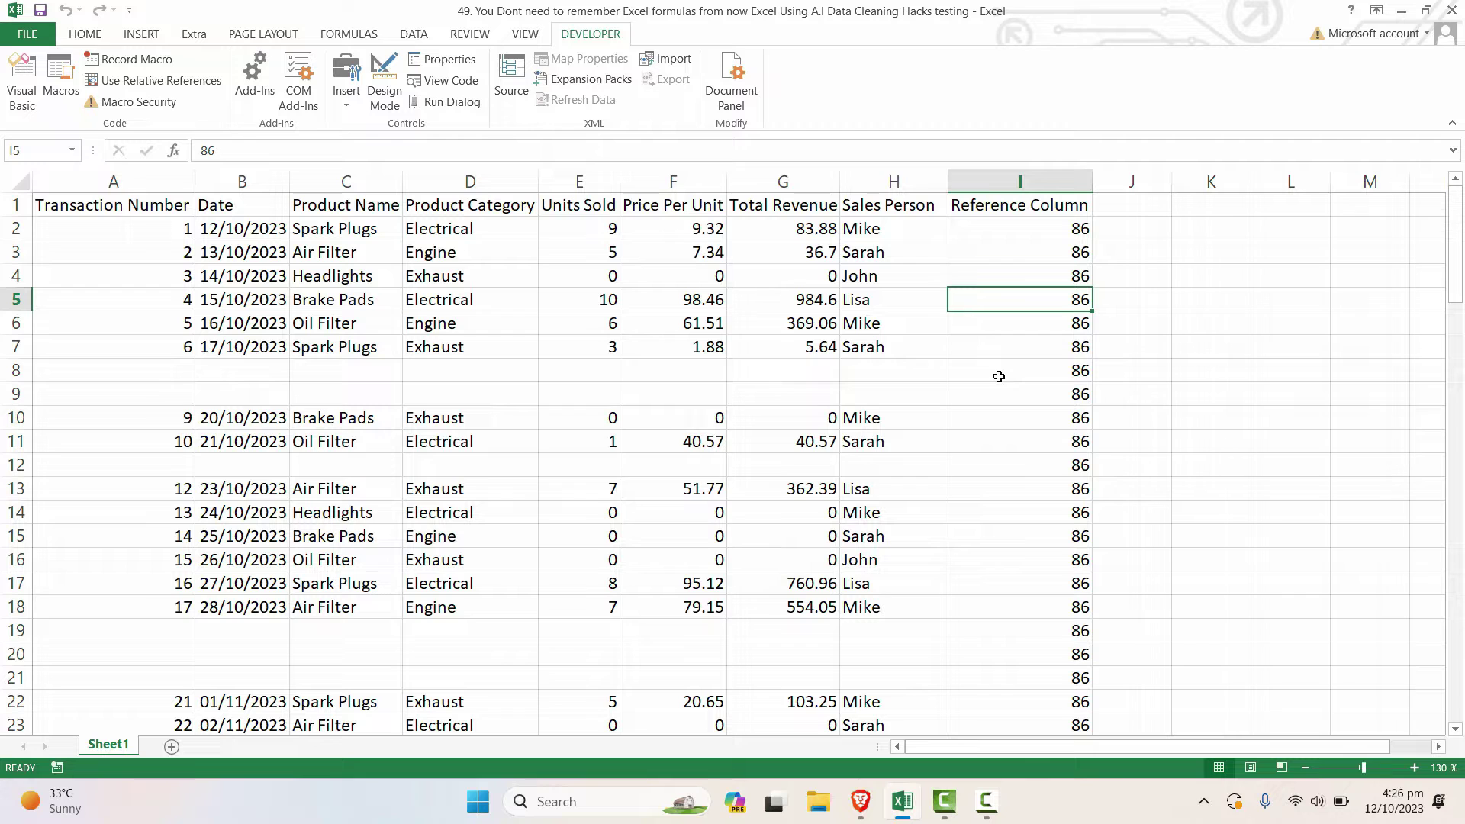
pyautogui.click(861, 801)
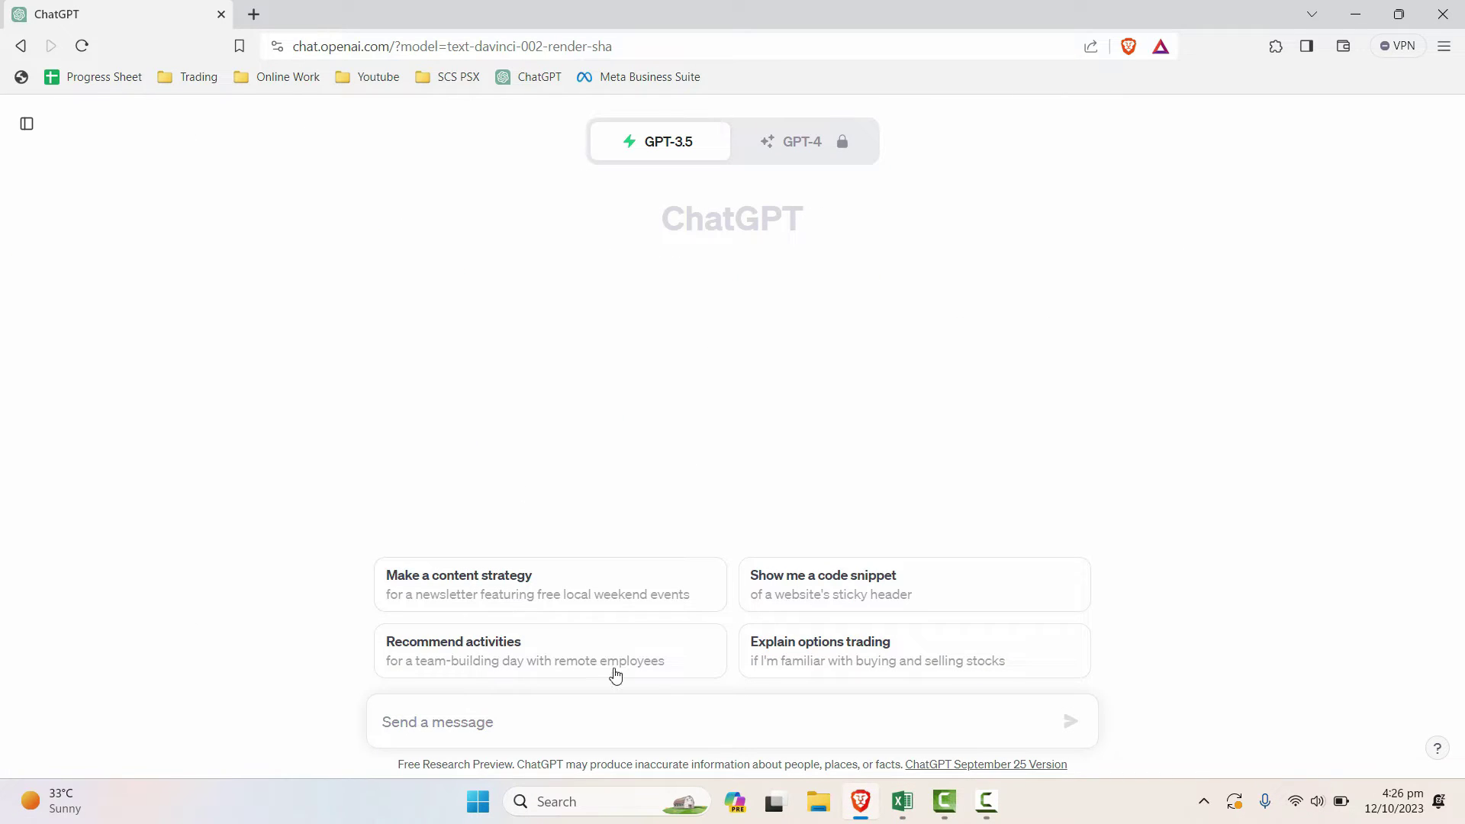
# - Paste the prepared data-cleaning request for VBA code into the ChatGPT message box
pyautogui.hotkey('ctrl', 'v')
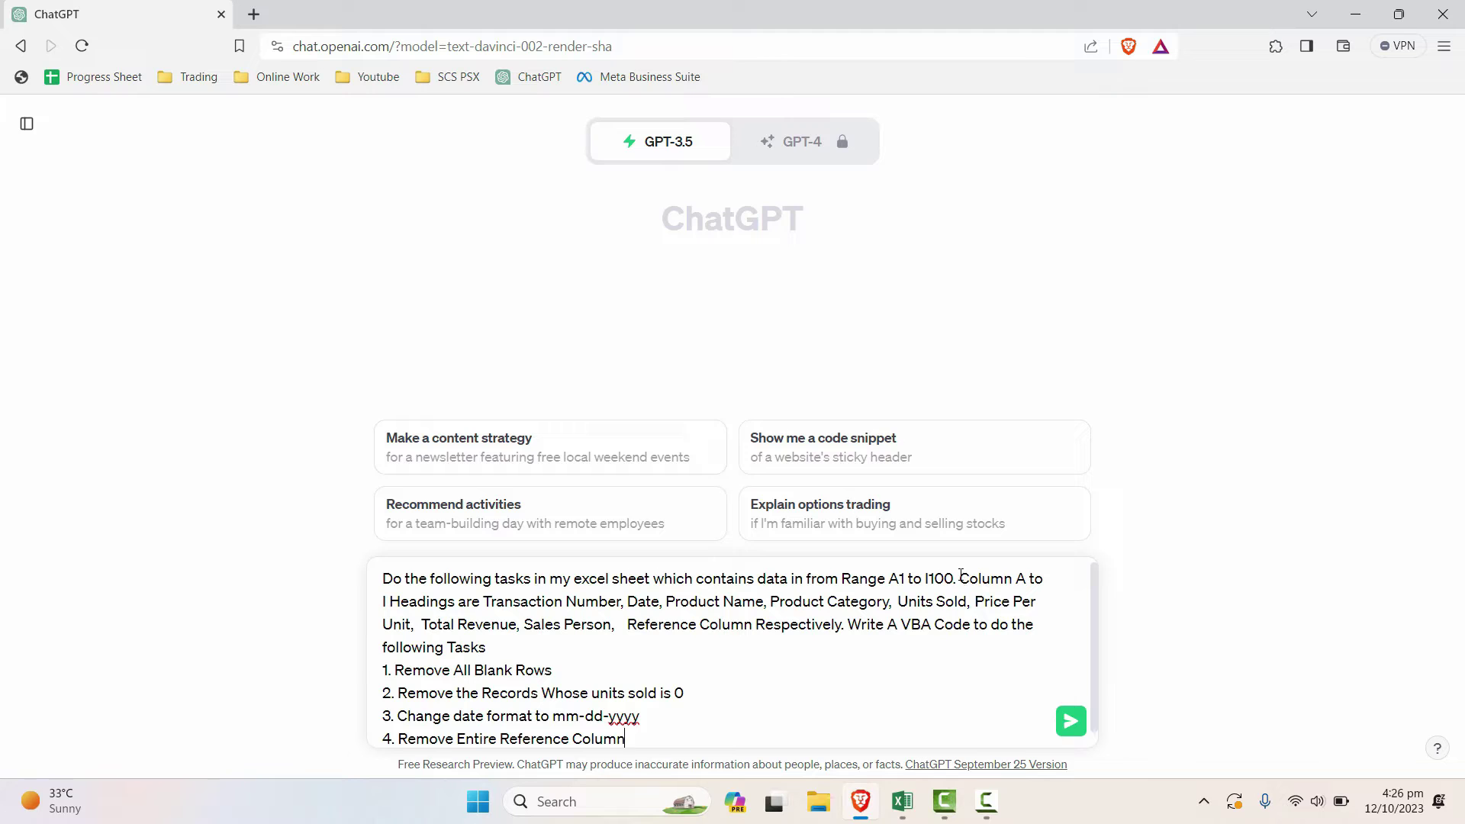
# - Confirm in Excel that the data range runs from A1 to I100
pyautogui.scroll(-8, 297, 535)
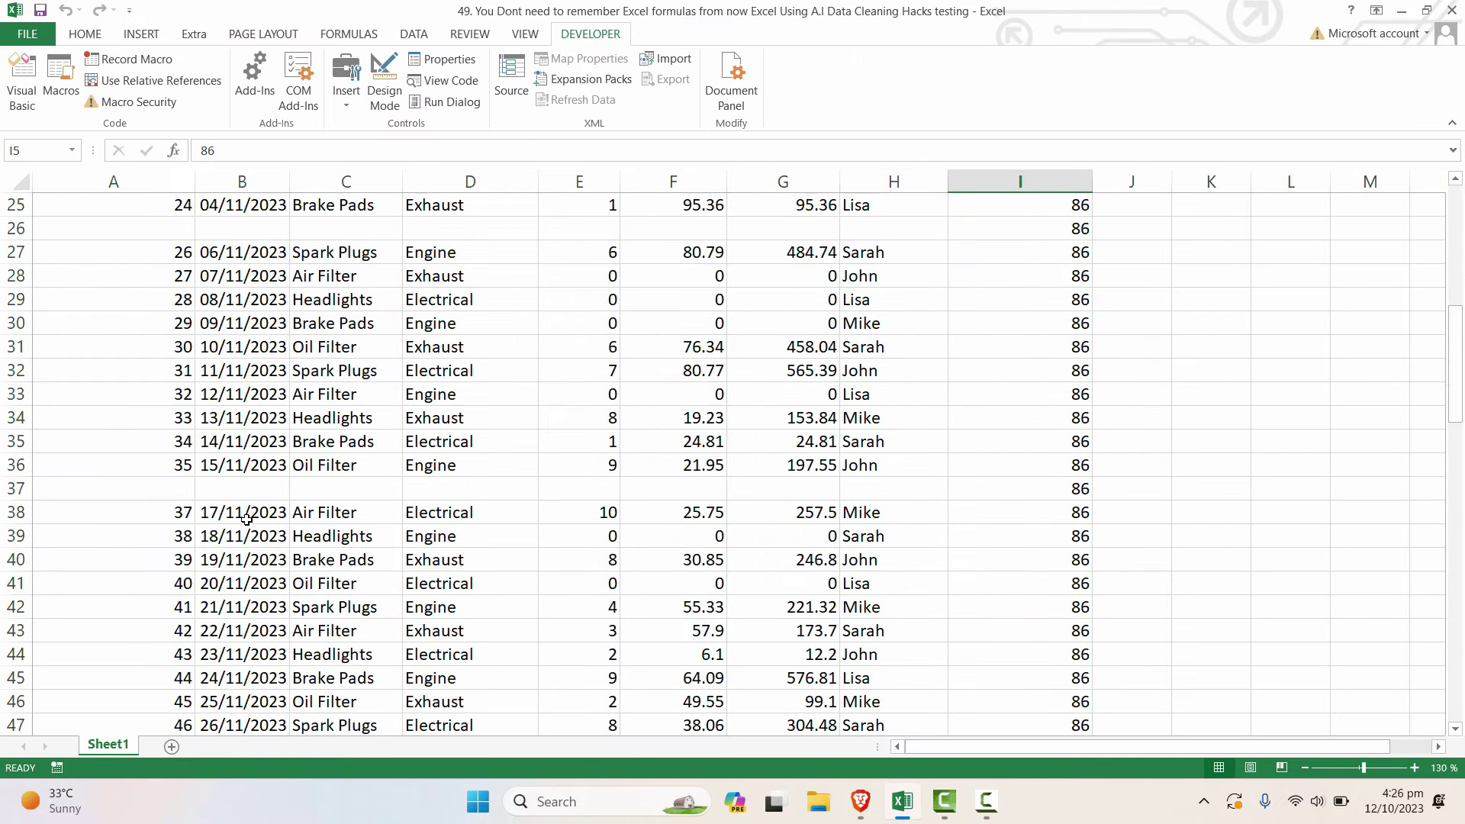
pyautogui.scroll(-15, 296, 530)
pyautogui.scroll(1, 296, 531)
pyautogui.scroll(7, 524, 582)
pyautogui.scroll(15, 305, 382)
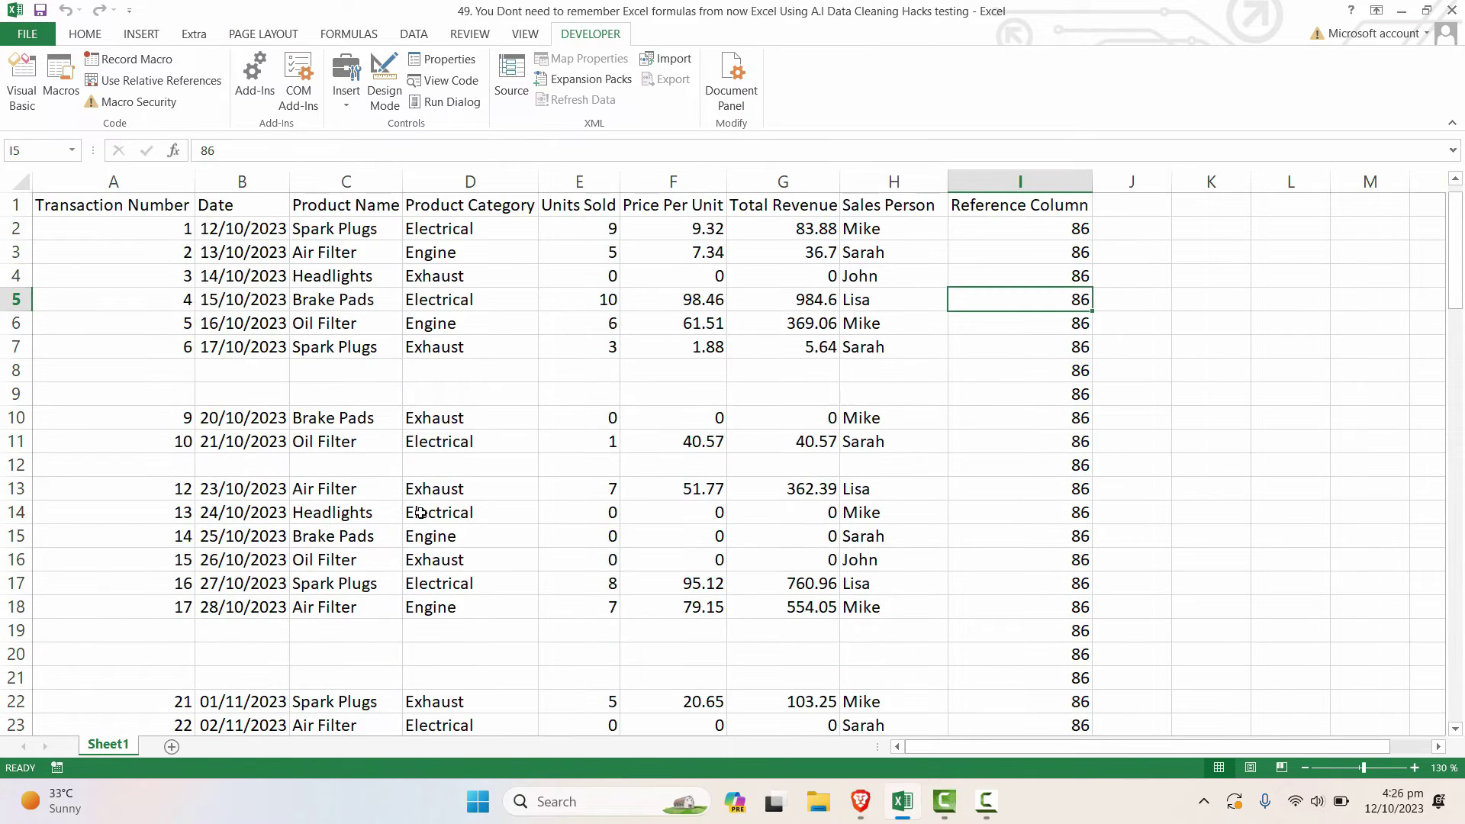
pyautogui.click(161, 213)
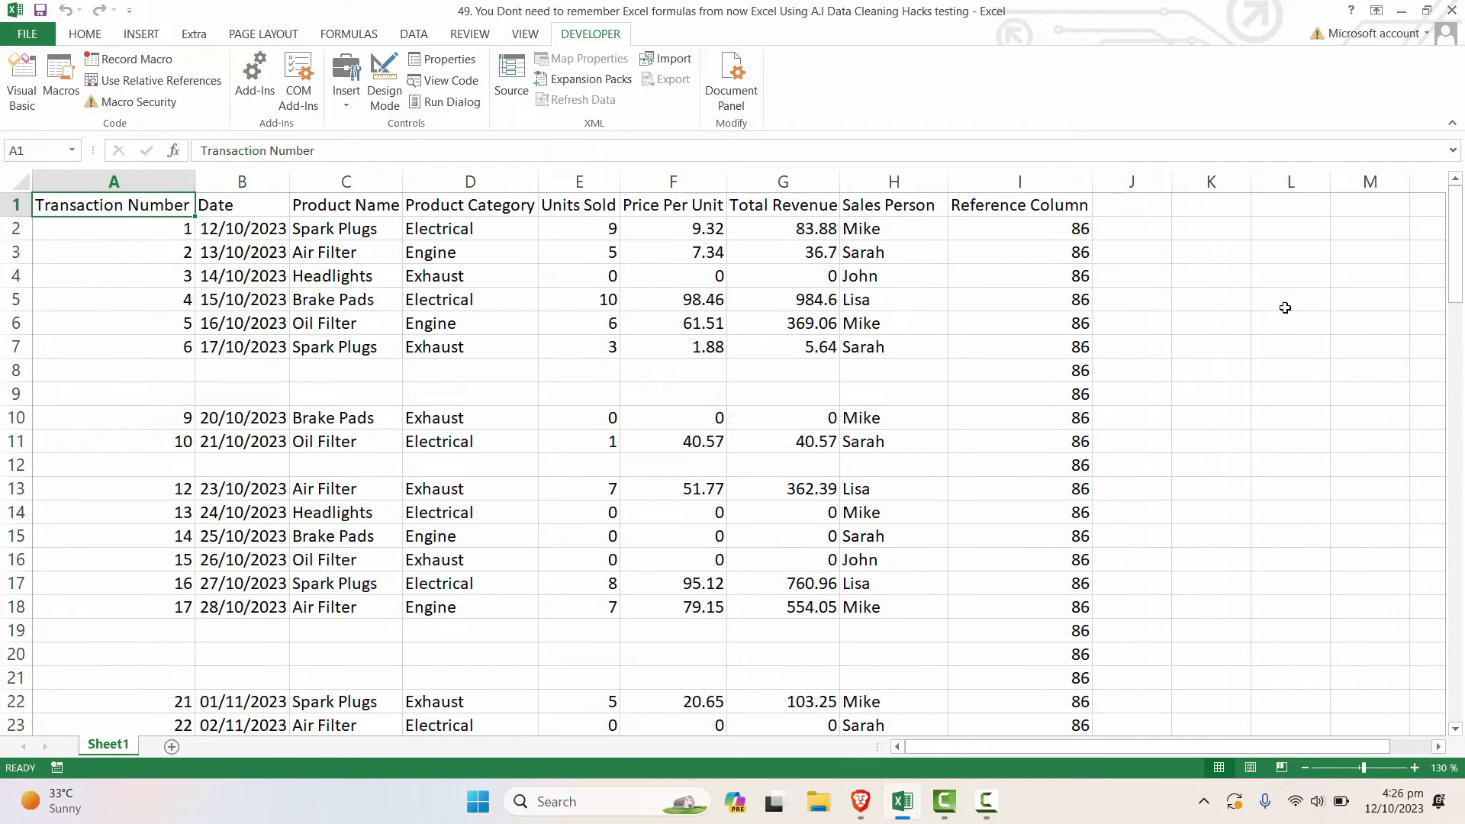
pyautogui.scroll(-6, 1293, 468)
pyautogui.scroll(-14, 1206, 514)
pyautogui.scroll(-10, 1158, 570)
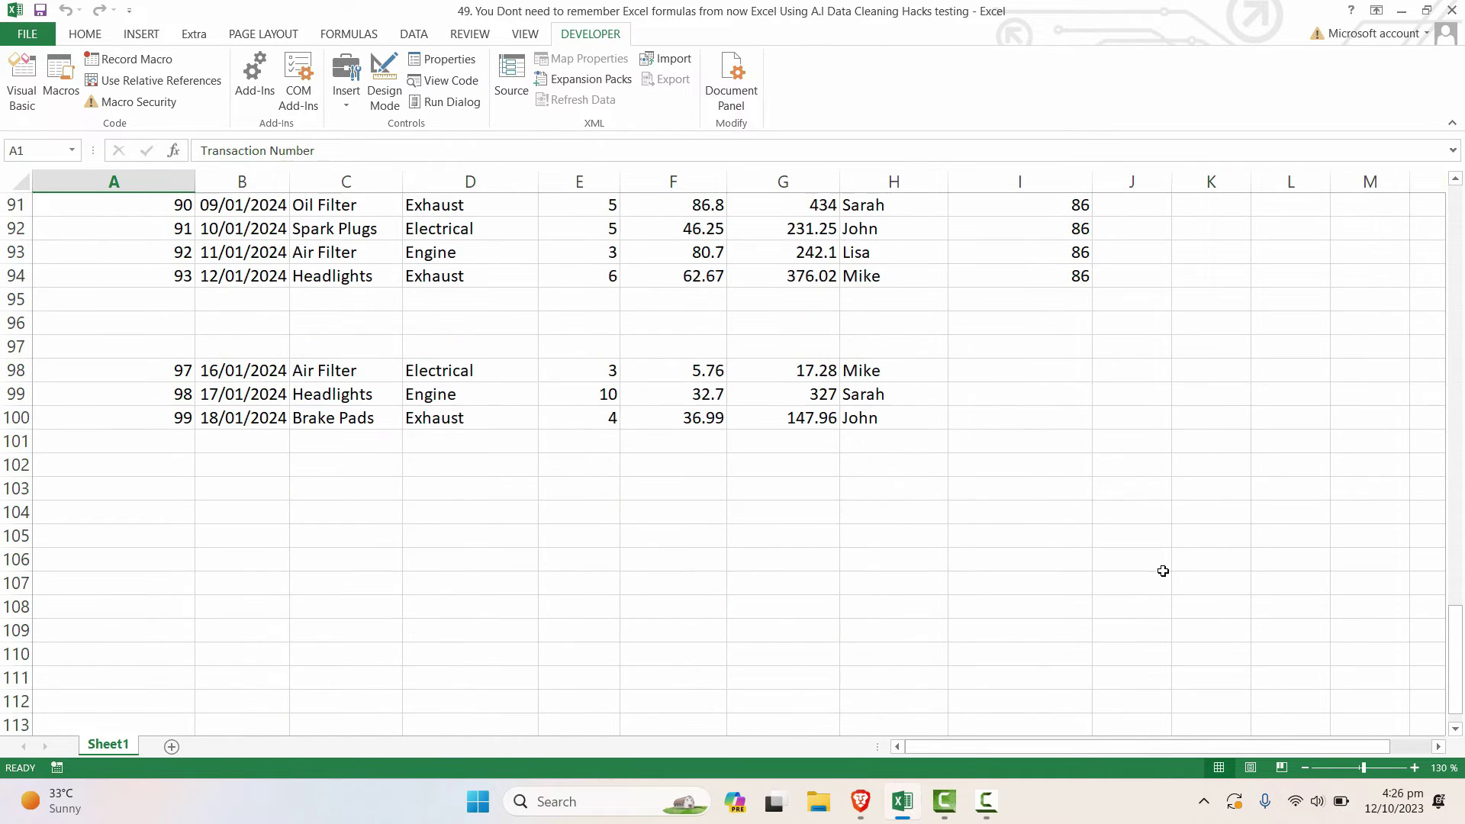
pyautogui.click(1049, 416)
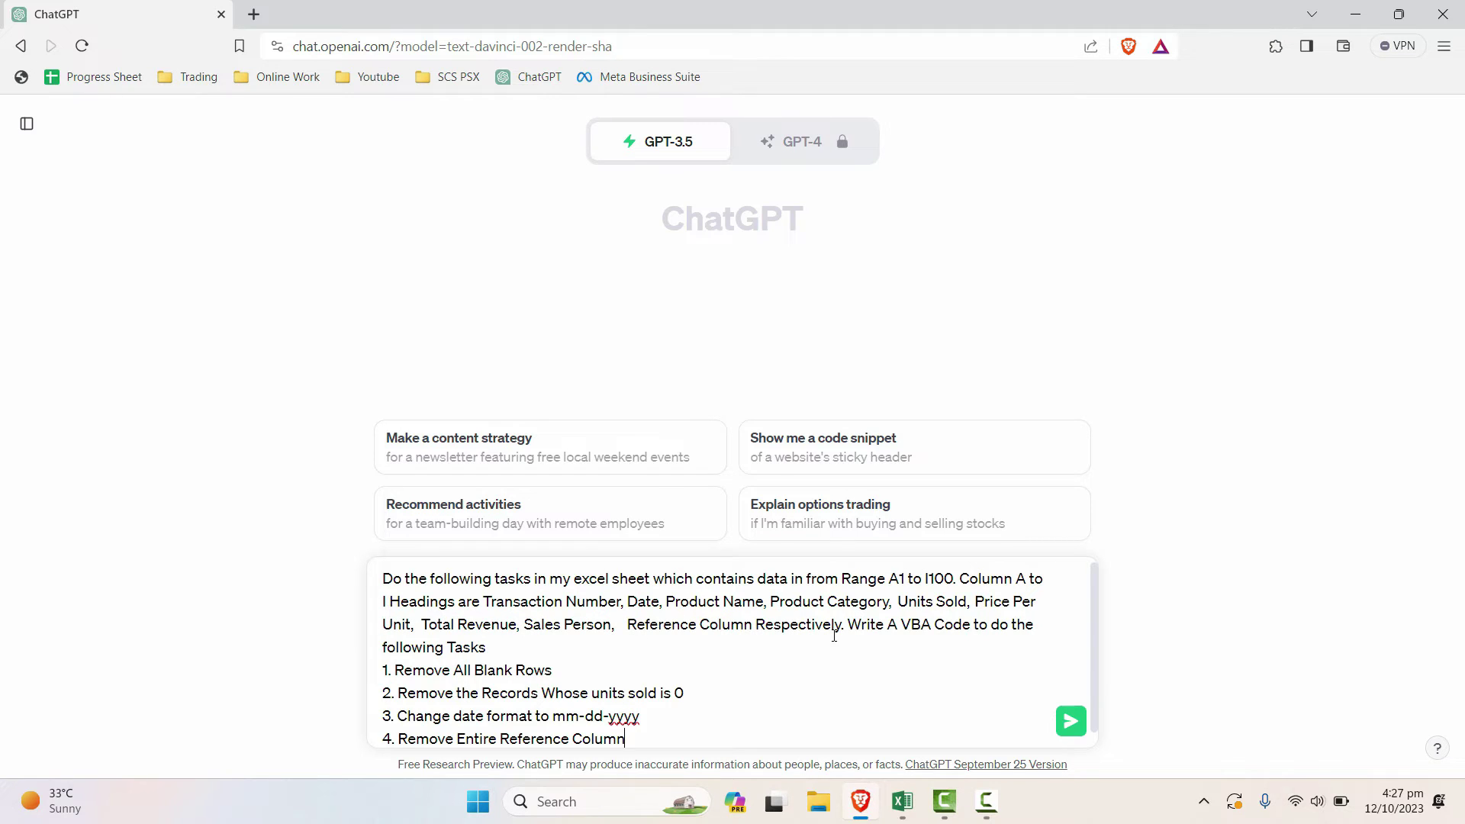
# - Compare the drafted prompt with the sheet, checking a zero Units Sold value, ending on Excel
pyautogui.hotkey('alt', 'Tab')
pyautogui.scroll(9, 716, 245)
pyautogui.scroll(20, 702, 291)
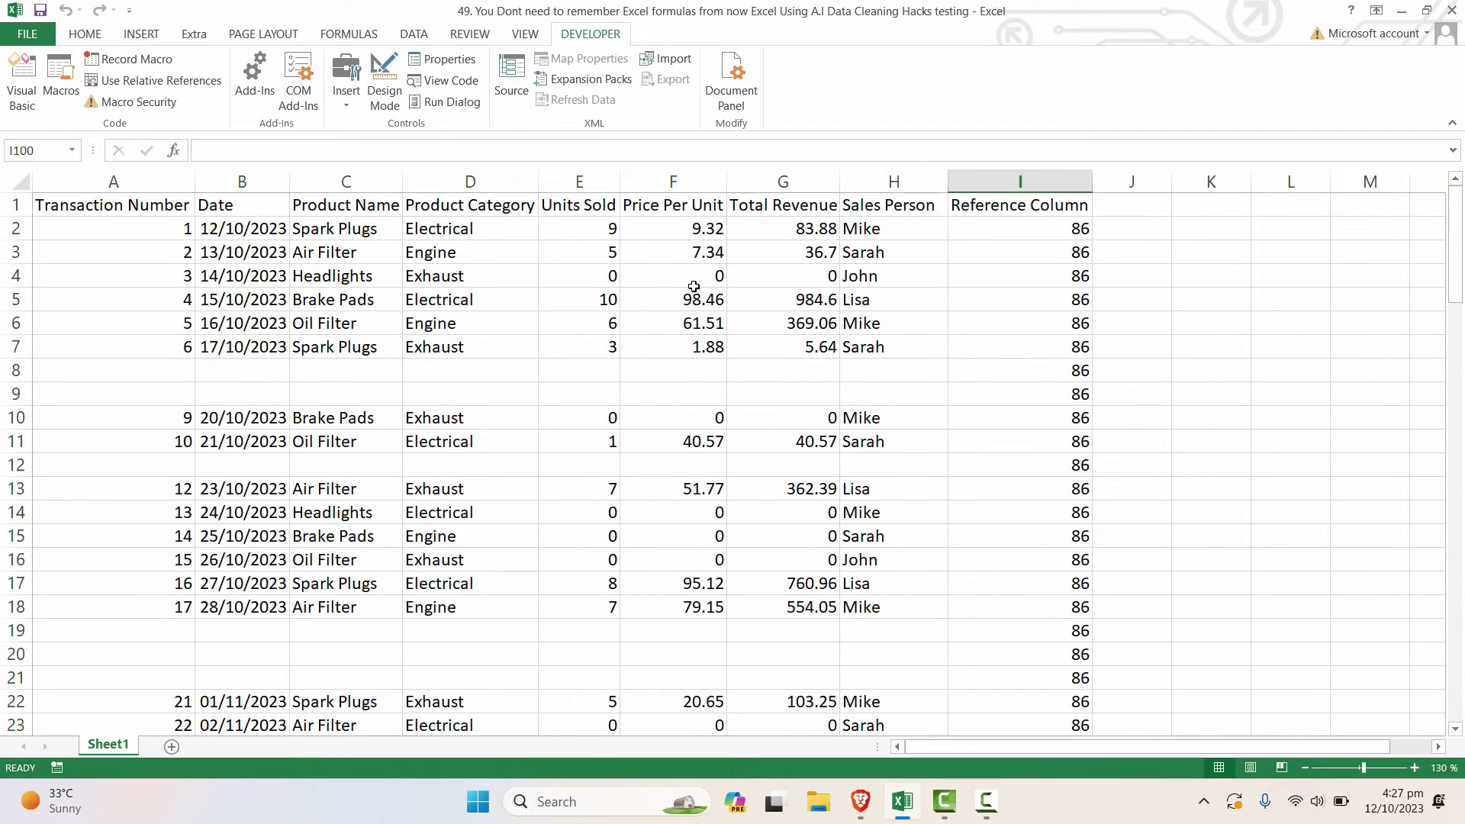
pyautogui.hotkey('alt', 'Tab')
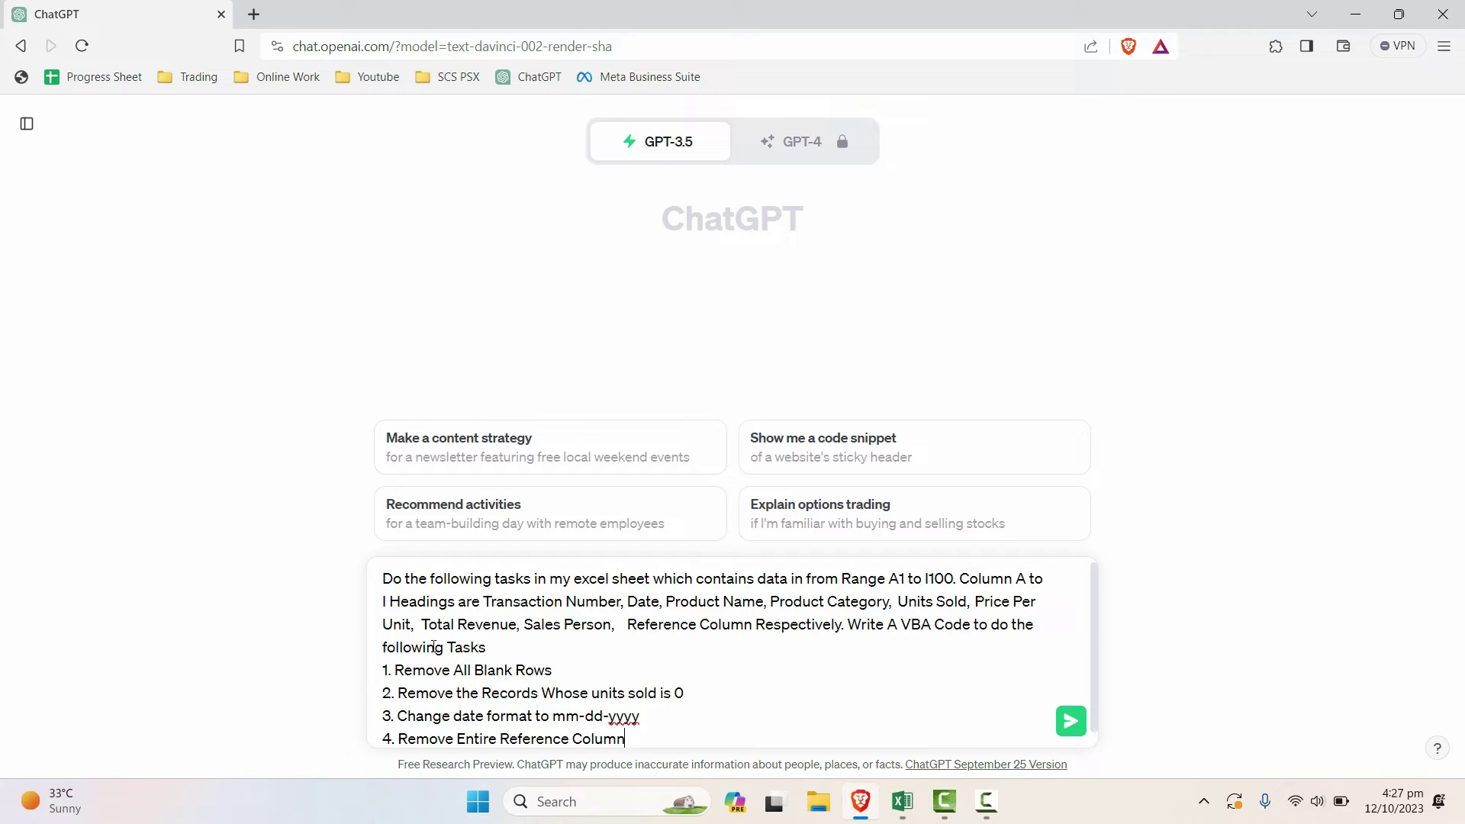
pyautogui.scroll(-1, 489, 670)
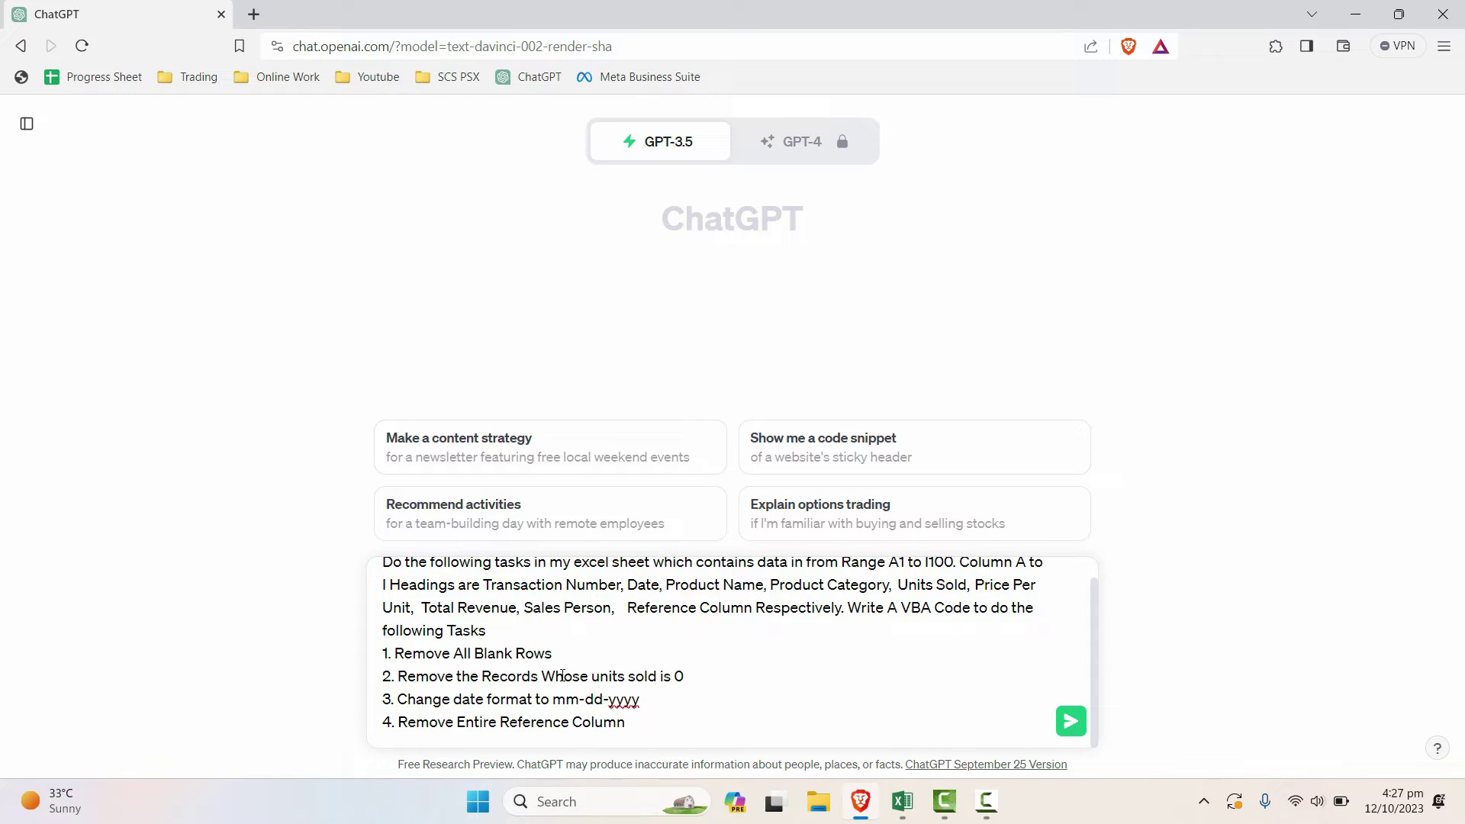
pyautogui.hotkey('alt', 'Tab')
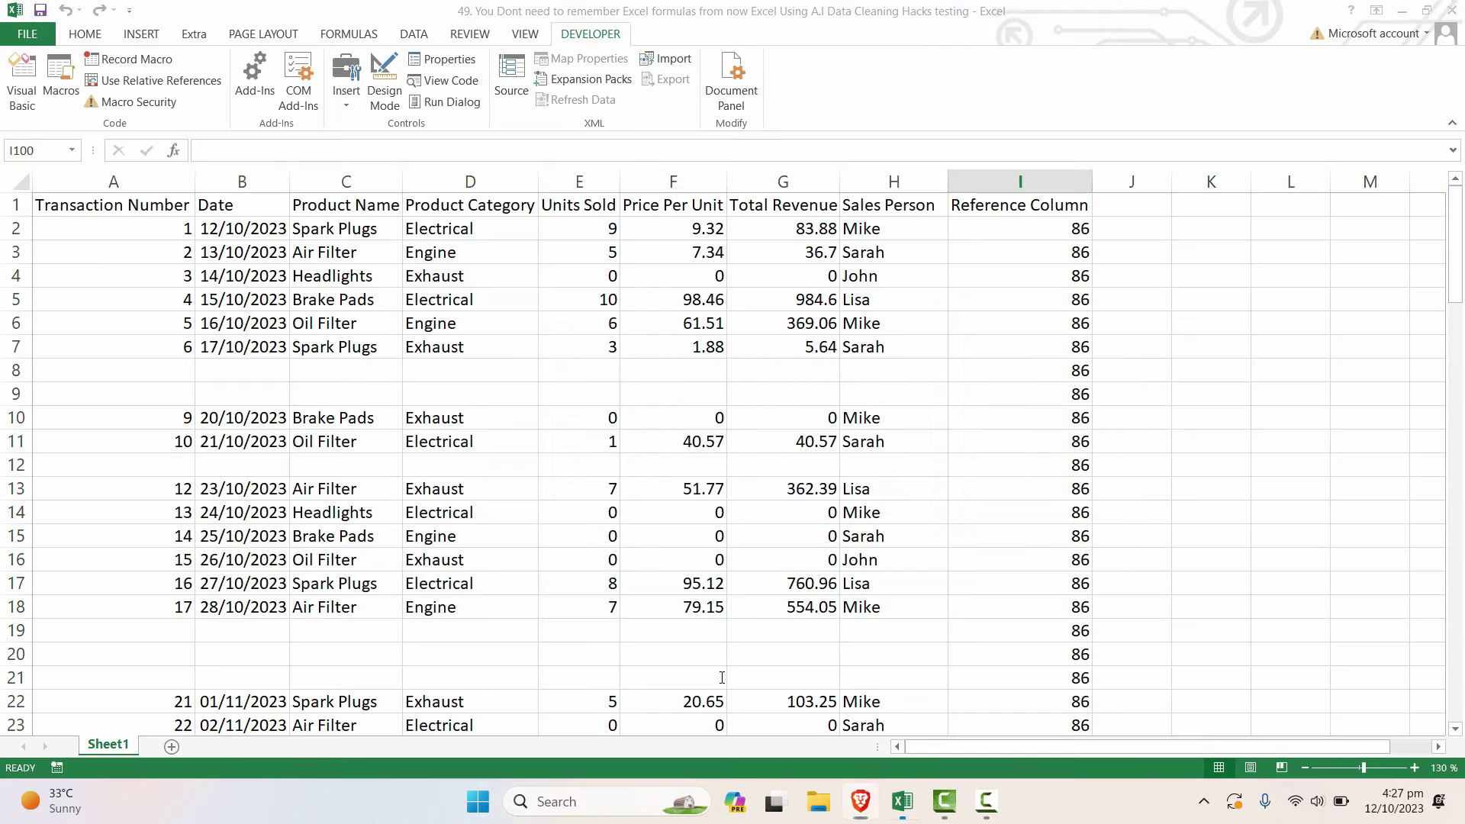
pyautogui.click(605, 275)
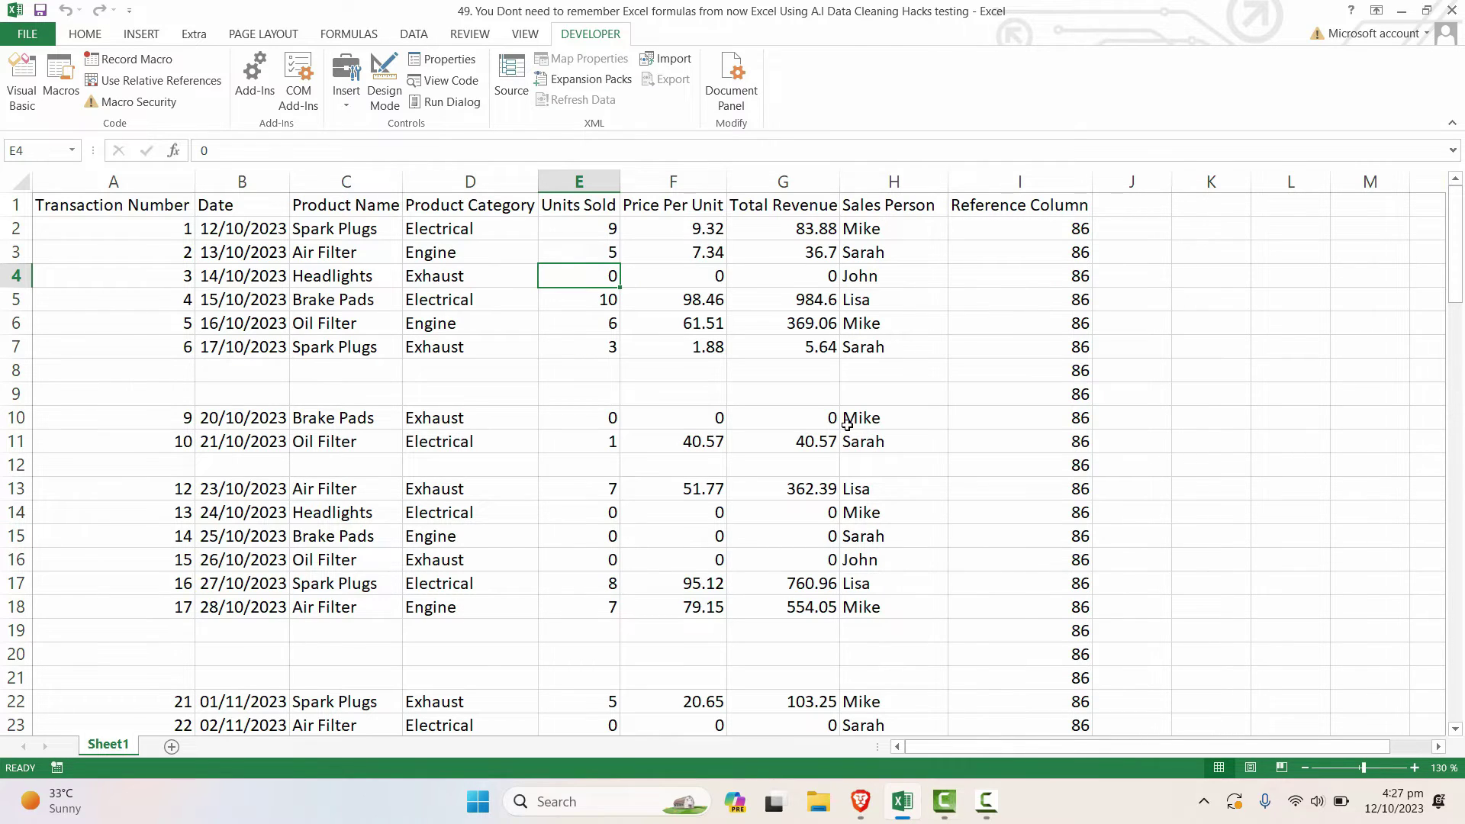
pyautogui.hotkey('alt', 'Tab')
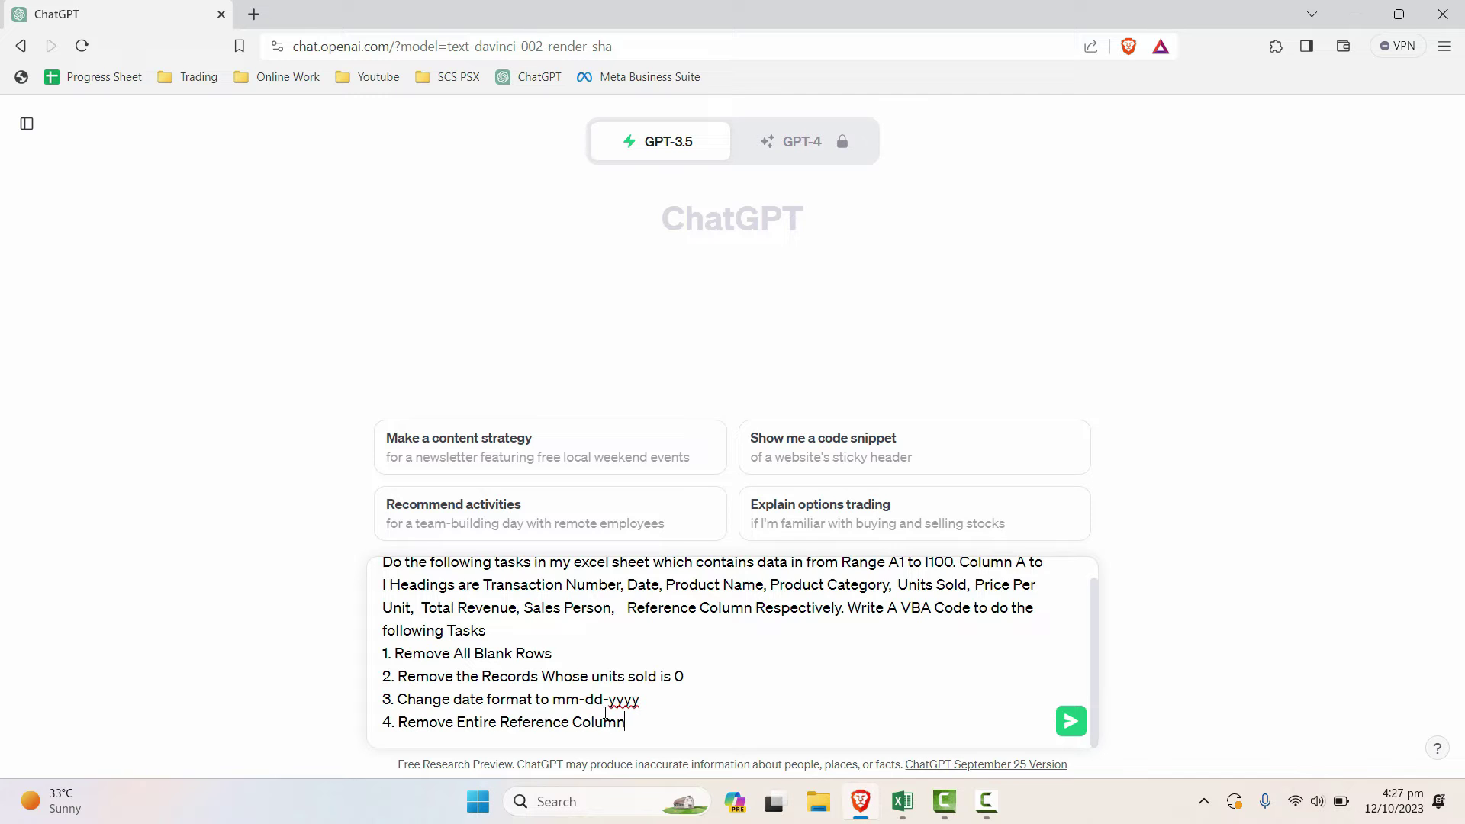
pyautogui.hotkey('alt', 'Tab')
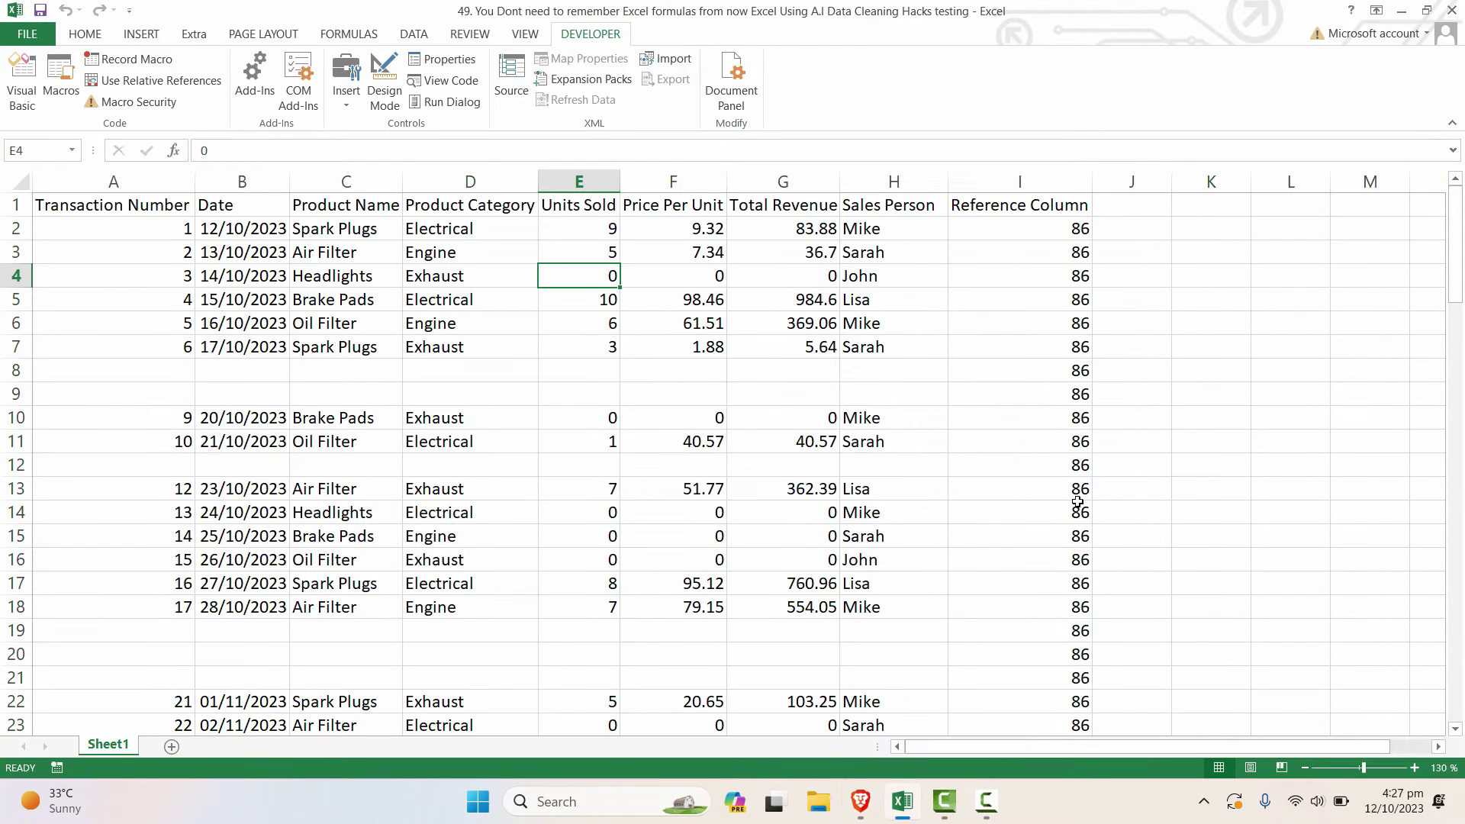
pyautogui.hotkey('alt', 'Tab')
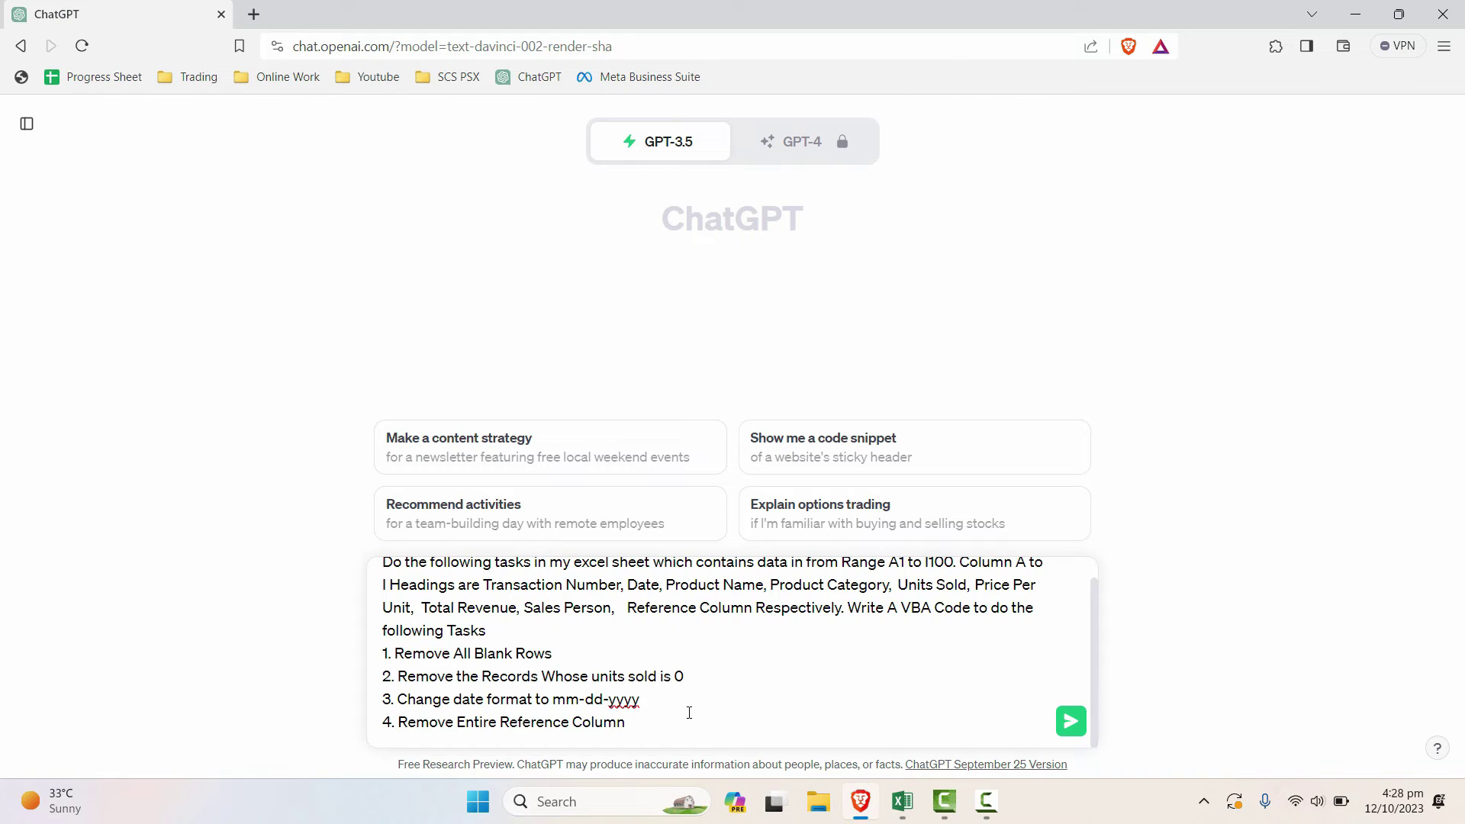
pyautogui.hotkey('alt', 'Tab')
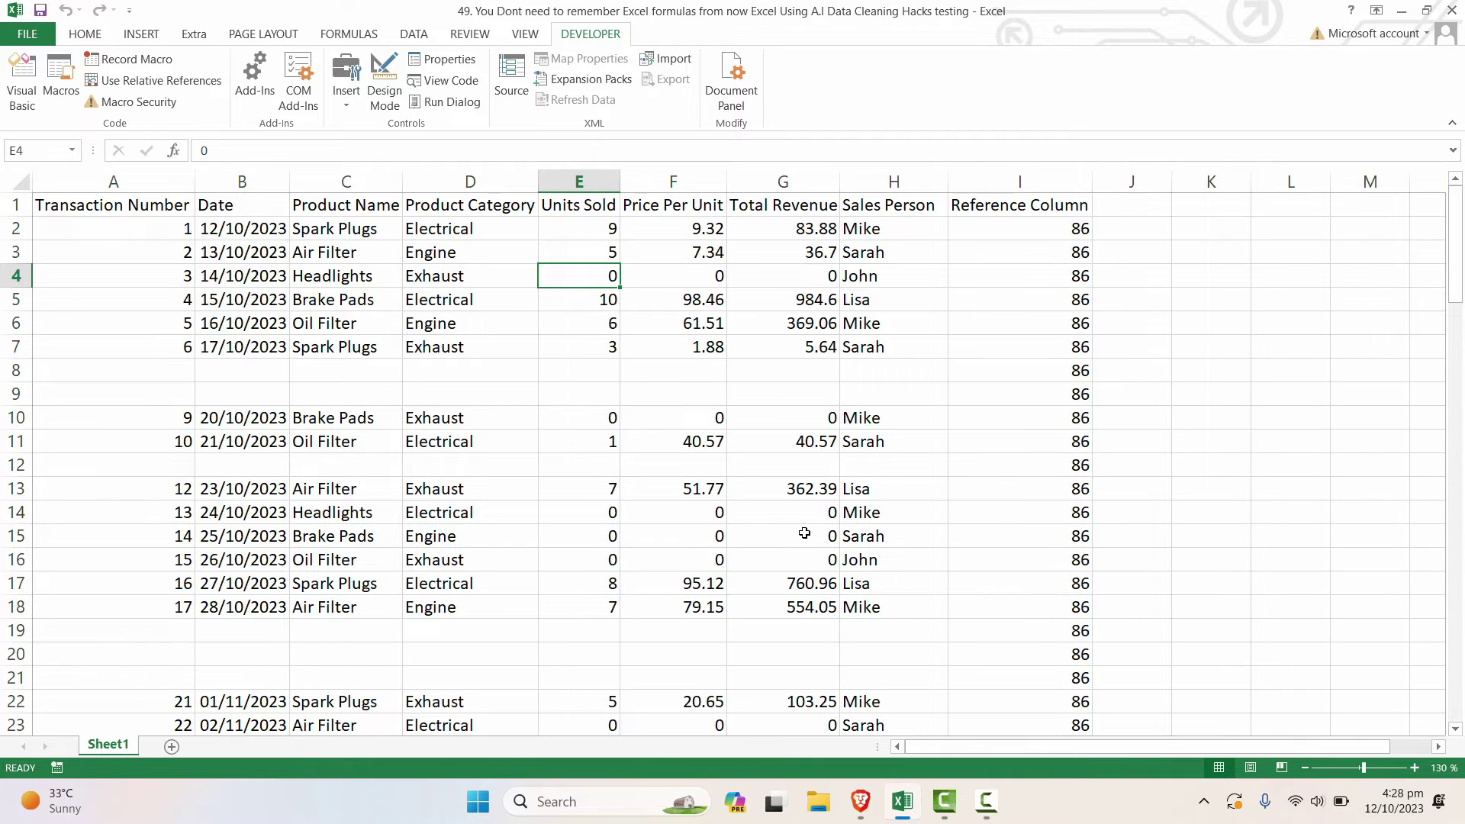
# - Copy the ProcessData VBA code from ChatGPT's answer and return to Excel
pyautogui.hotkey('alt', 'Tab')
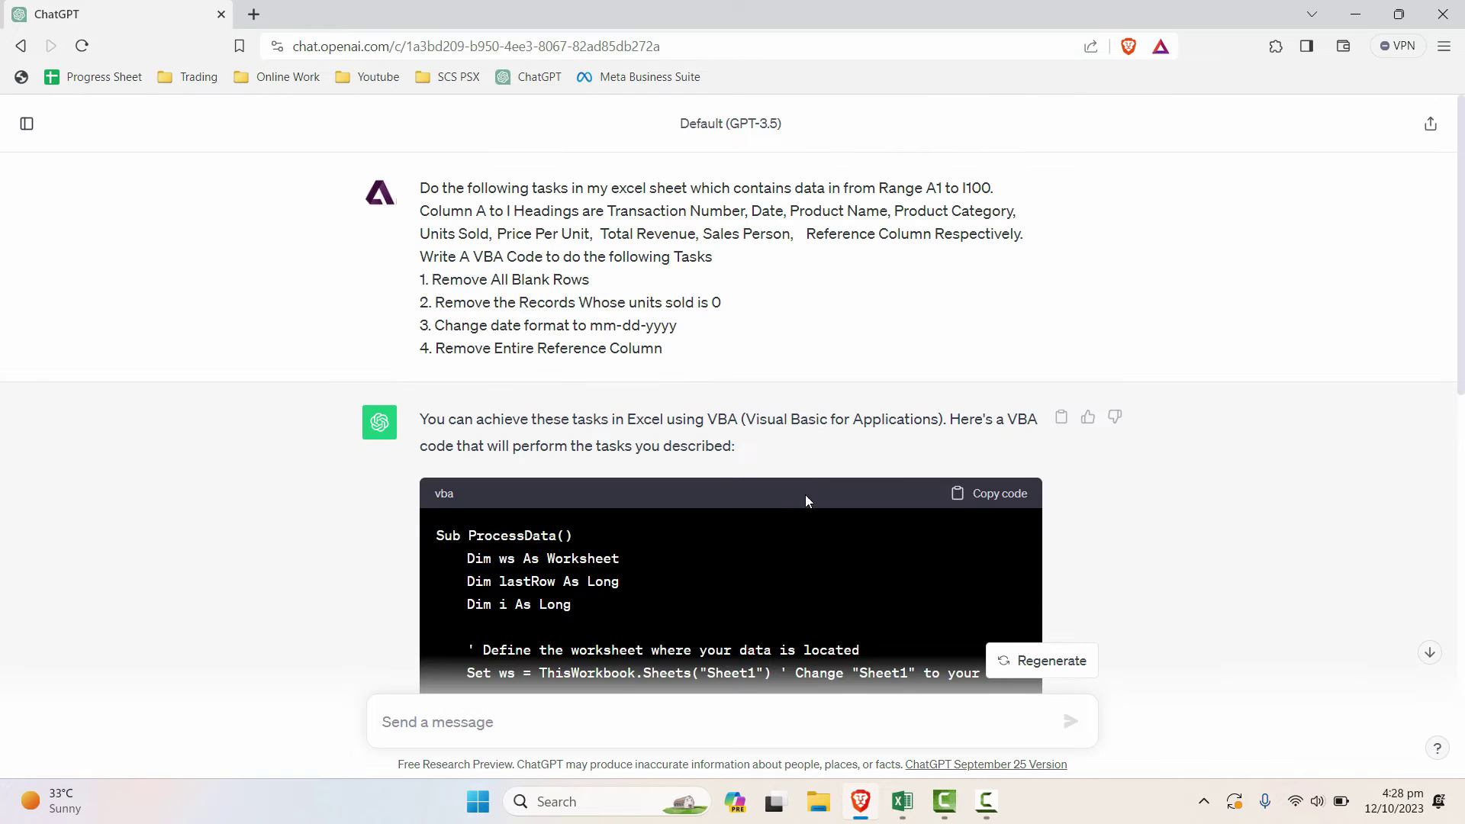
pyautogui.click(992, 493)
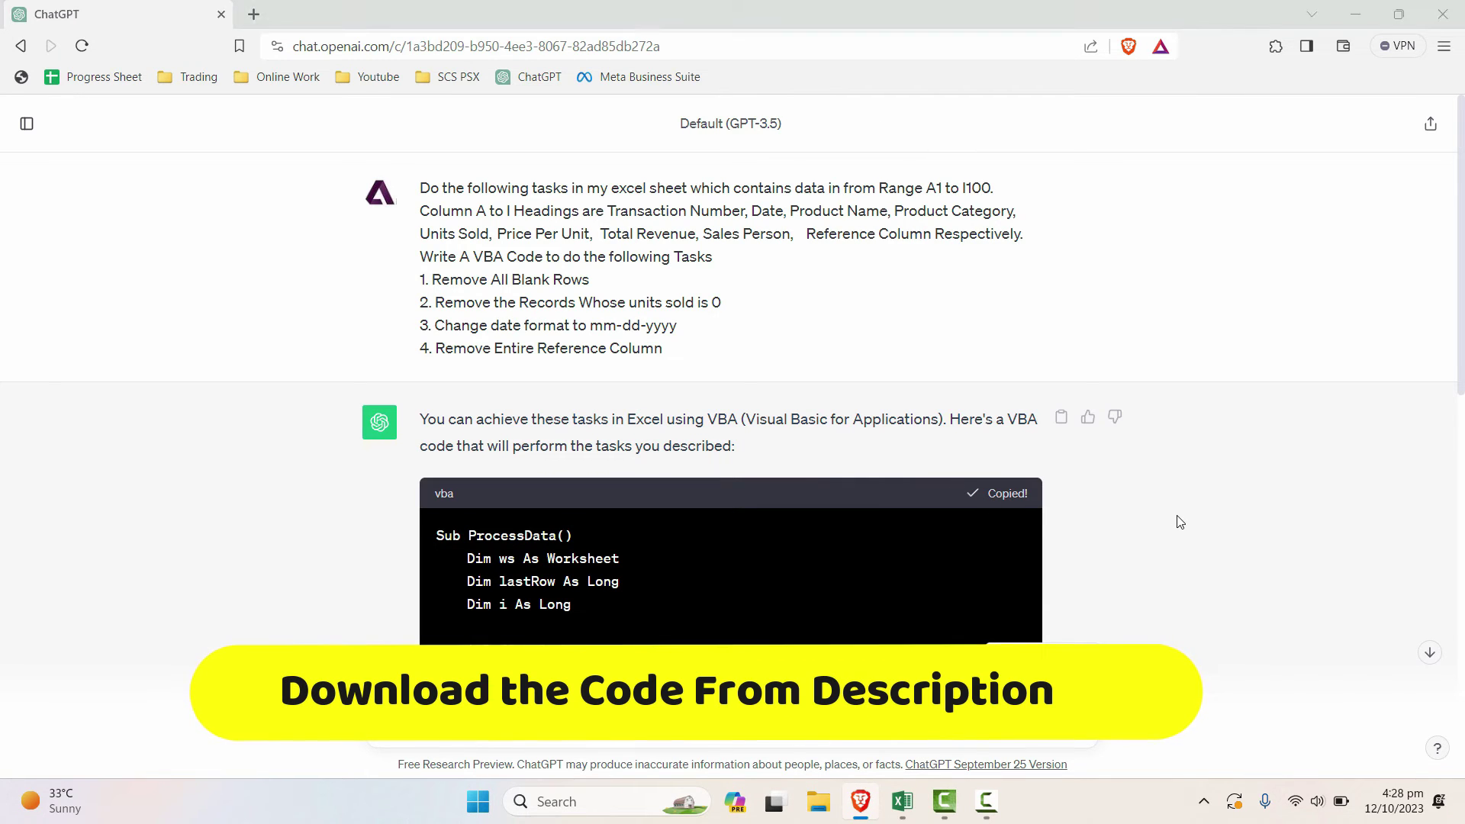
pyautogui.hotkey('alt', 'Tab')
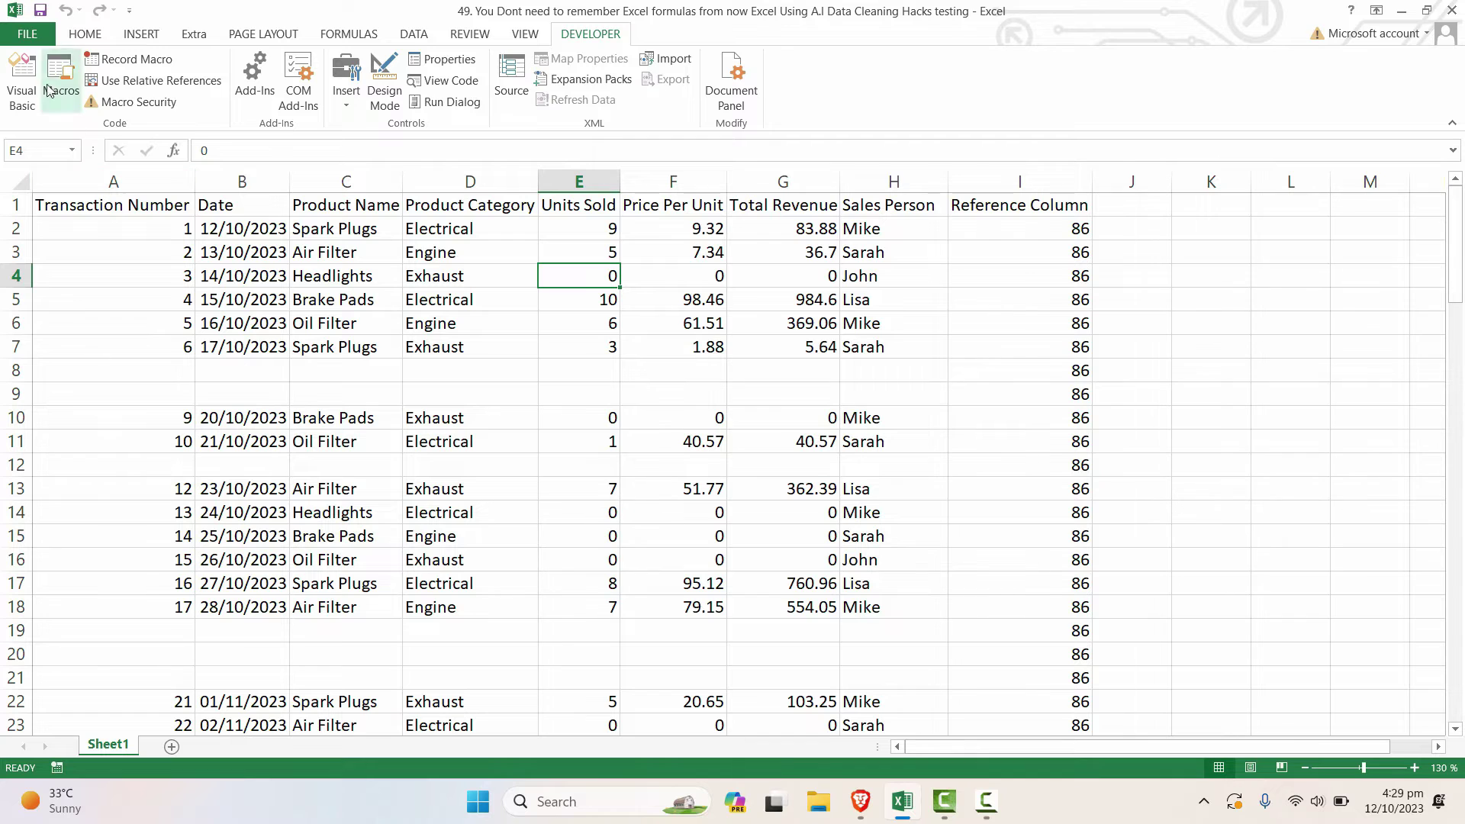
# - Glance at File > Info, then briefly open and close the Visual Basic editor
pyautogui.click(26, 33)
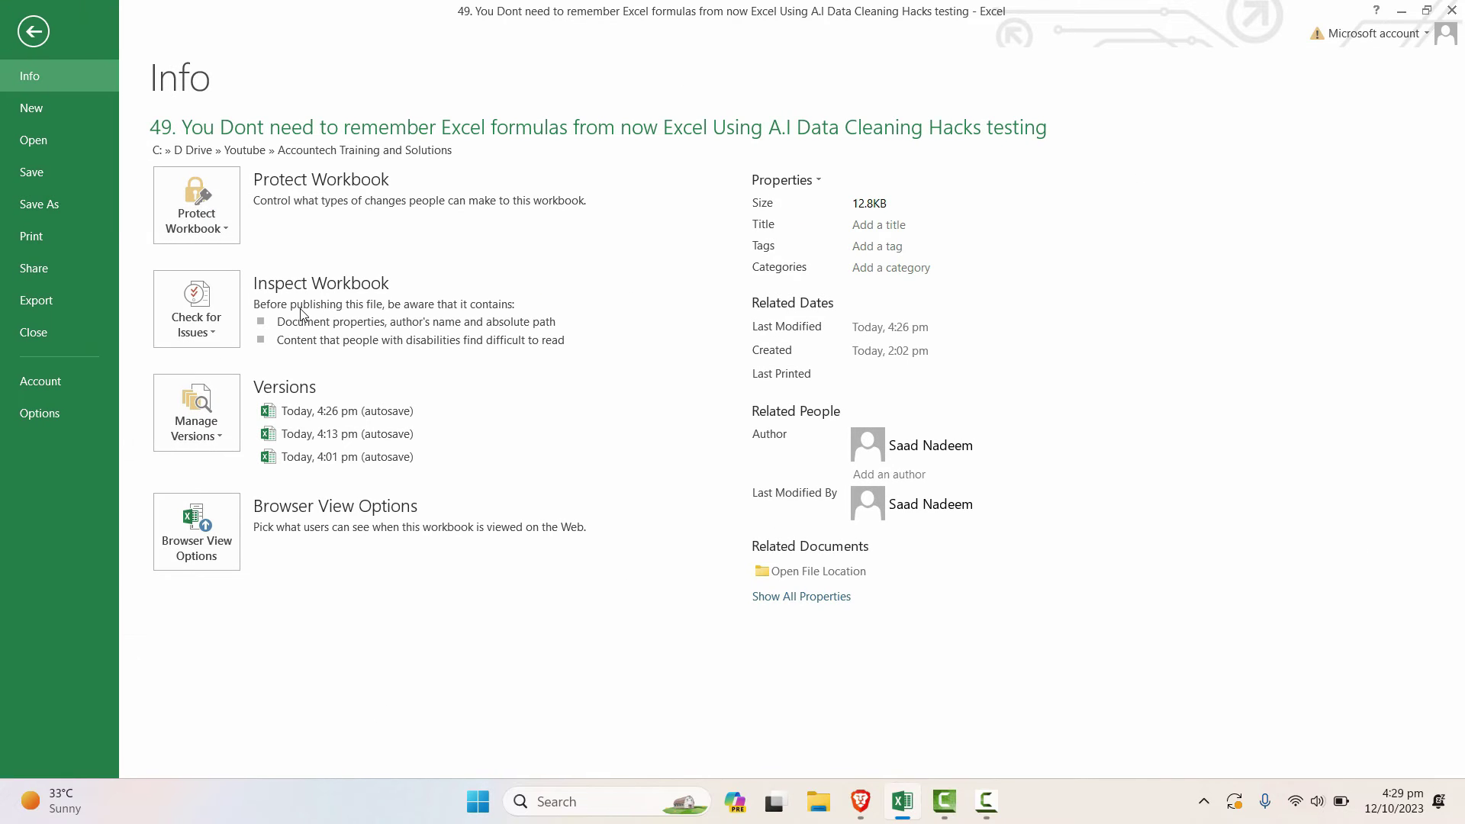
pyautogui.press('Escape')
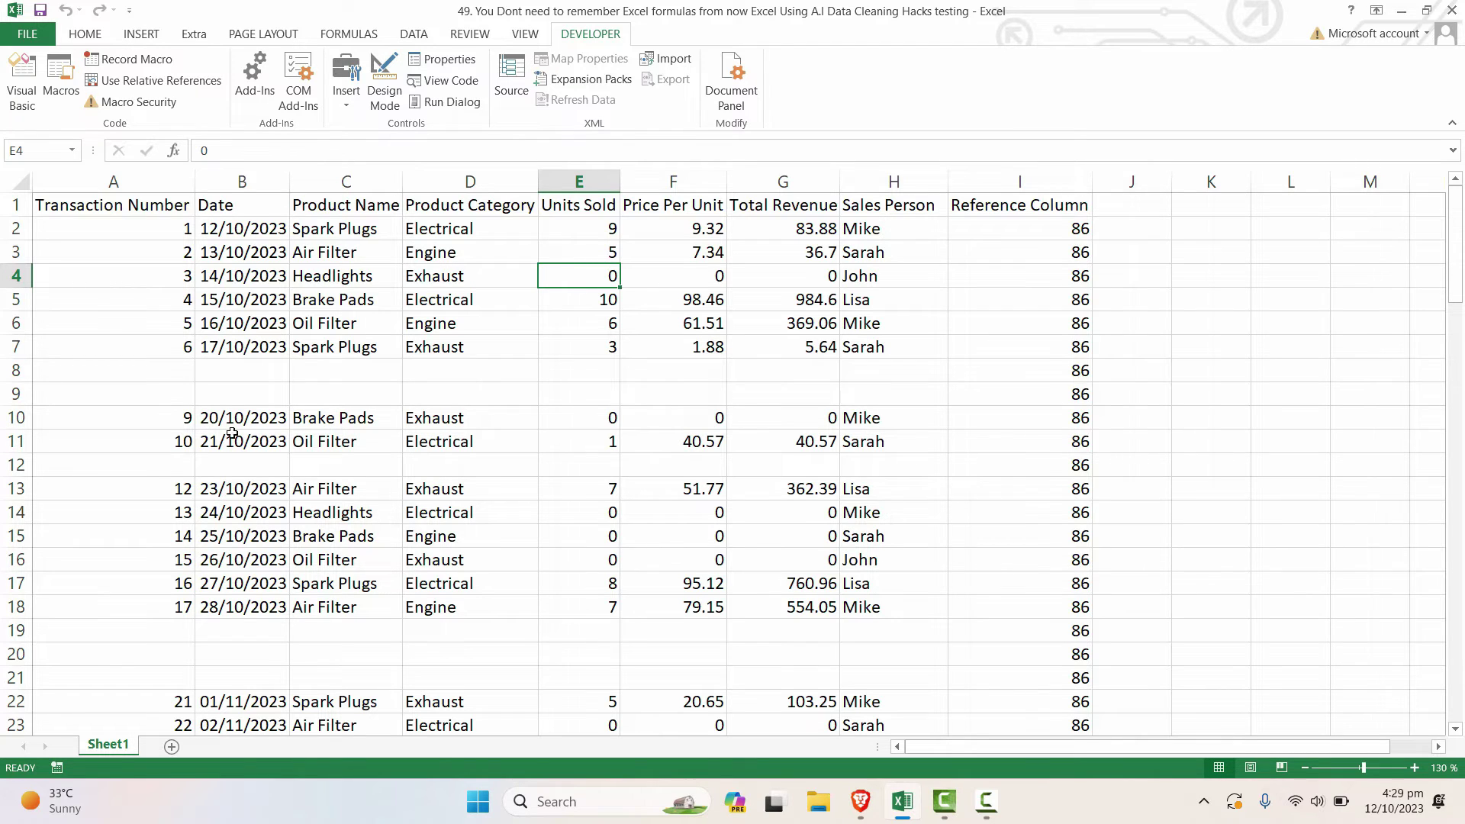
pyautogui.click(22, 107)
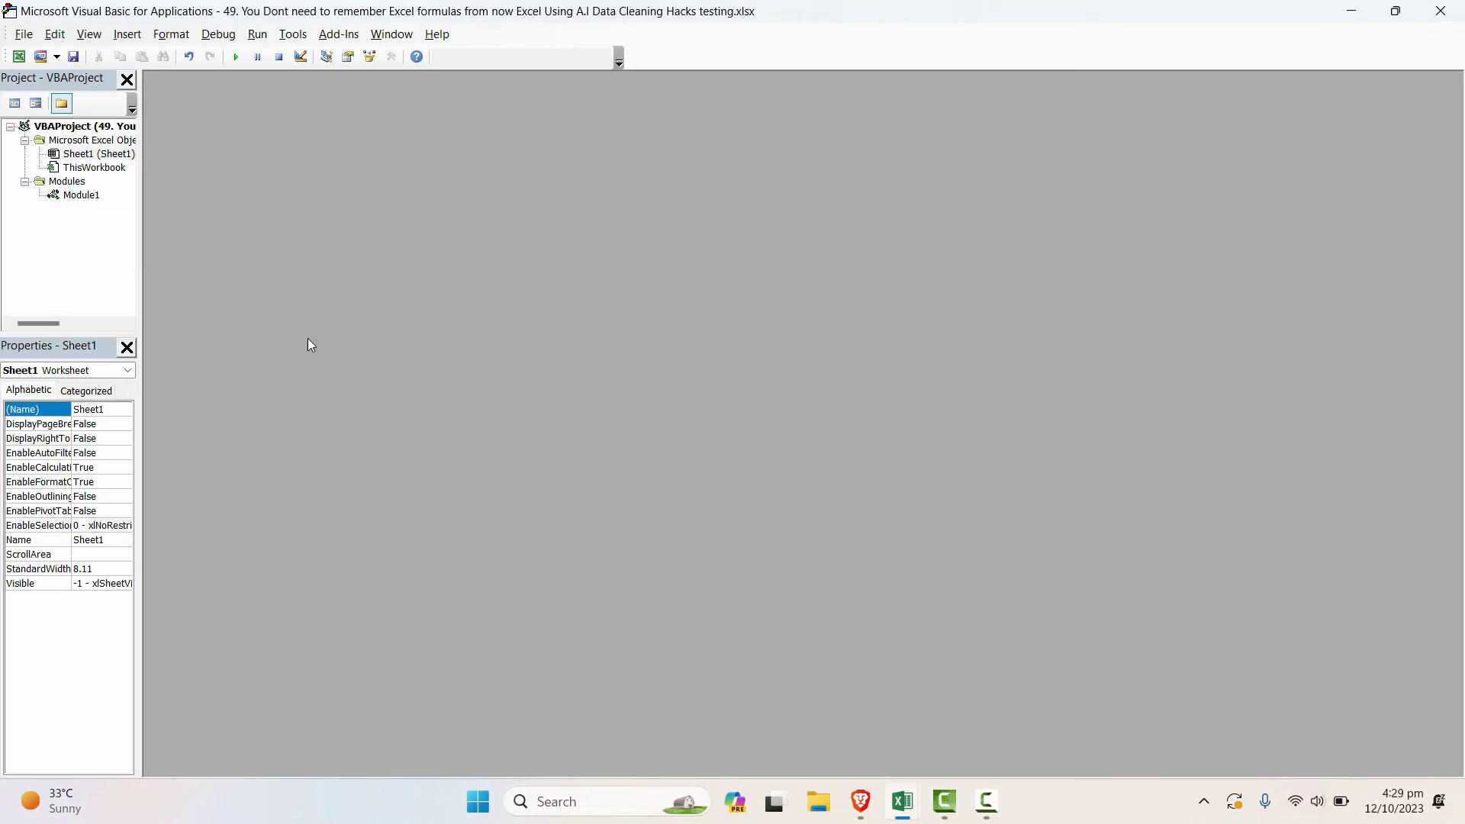
pyautogui.hotkey('alt', 'F11')
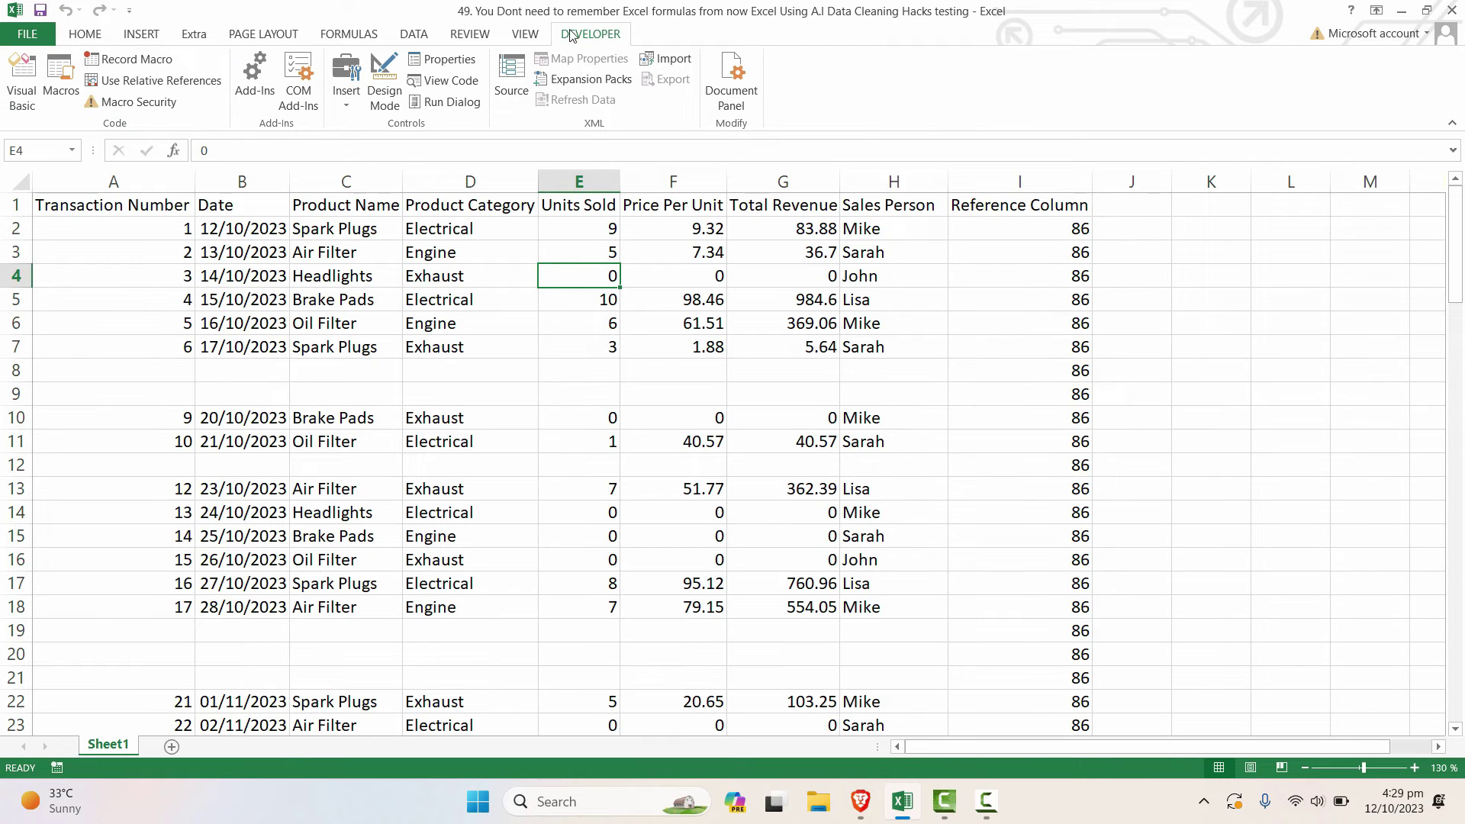
# - Browse the View, Data and Formulas tabs and dismiss the ribbon context menu
pyautogui.click(526, 38)
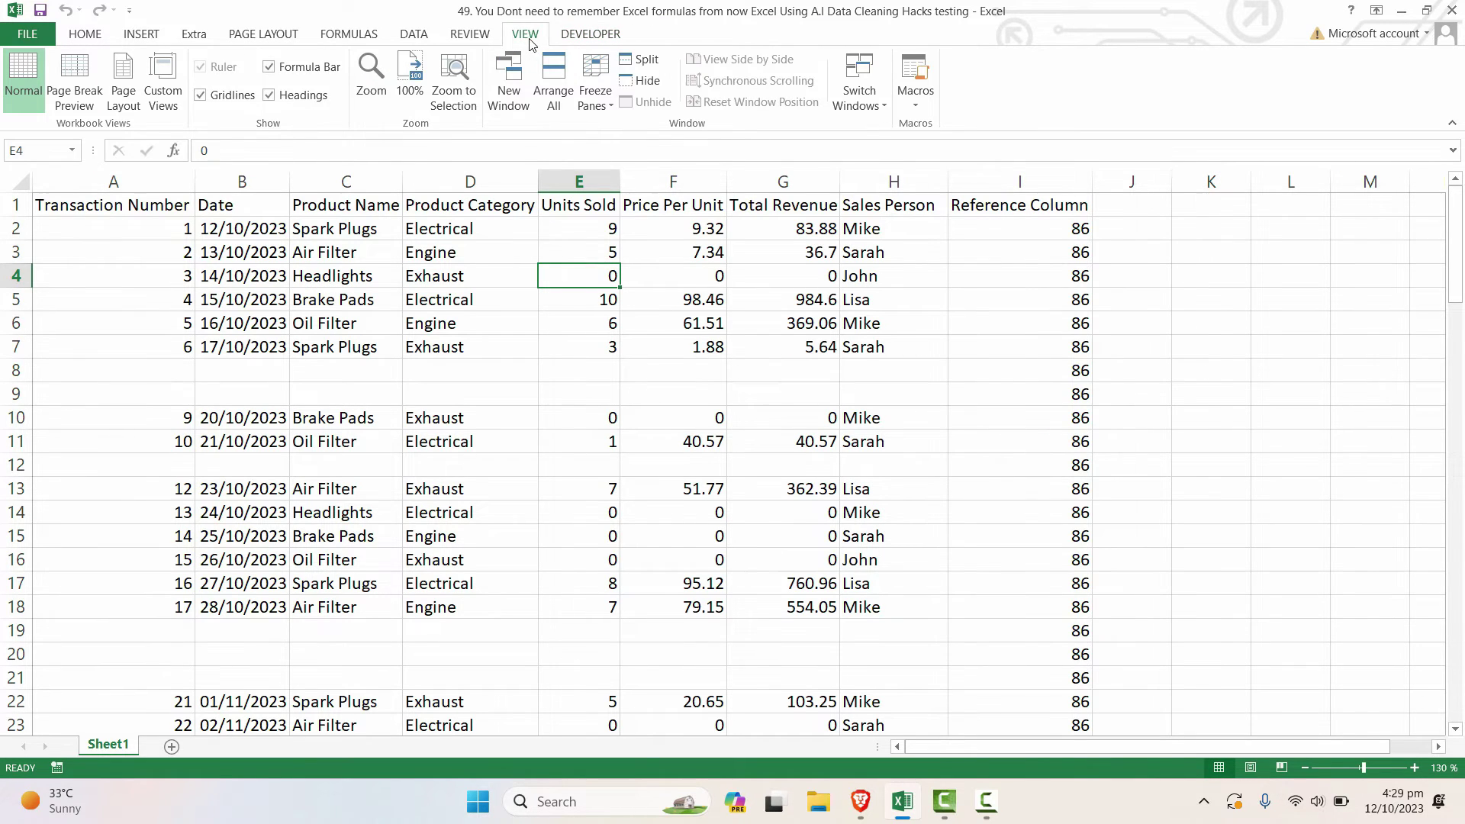
pyautogui.click(414, 34)
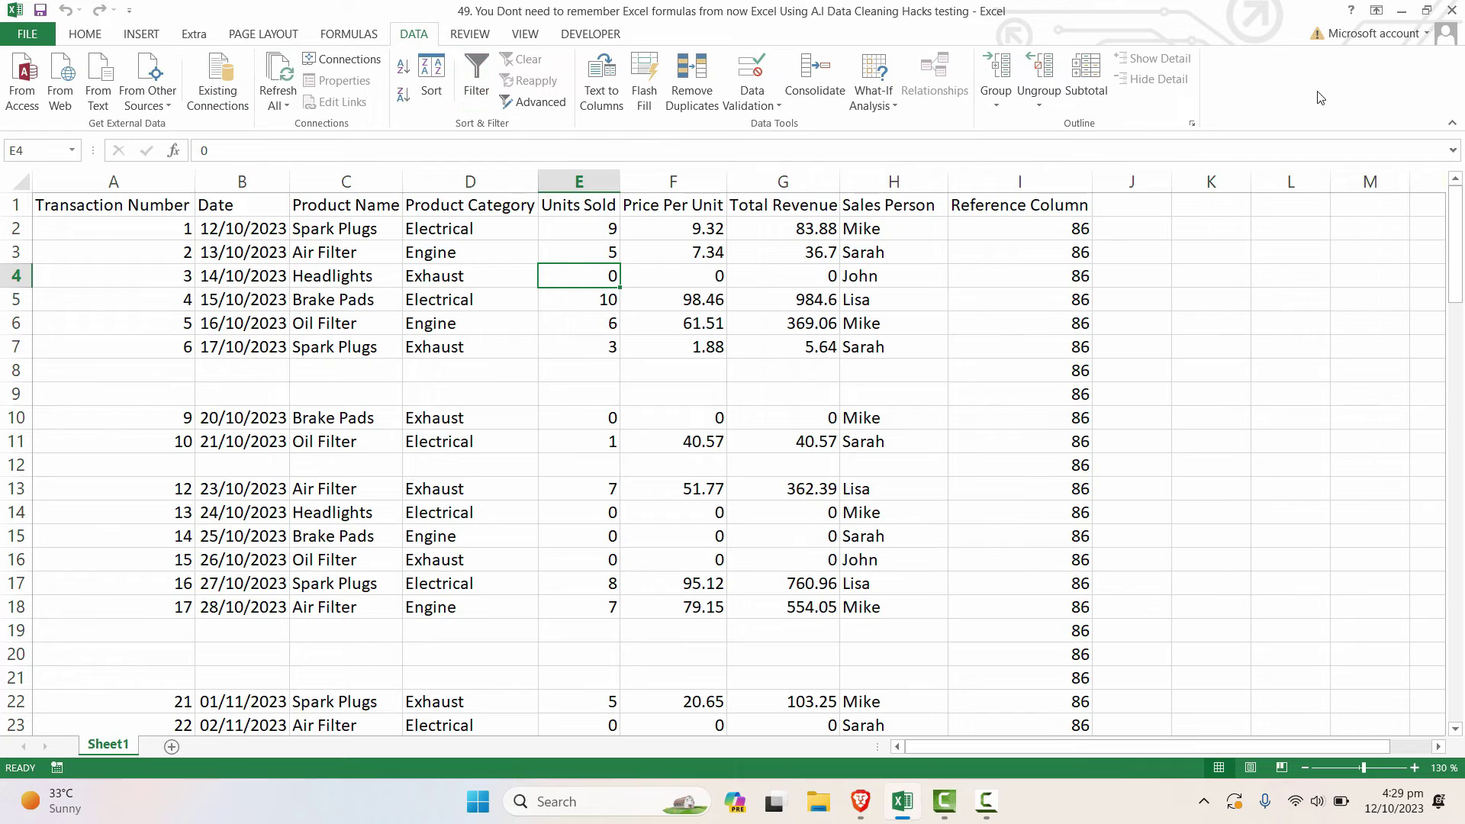
pyautogui.rightClick(1345, 98)
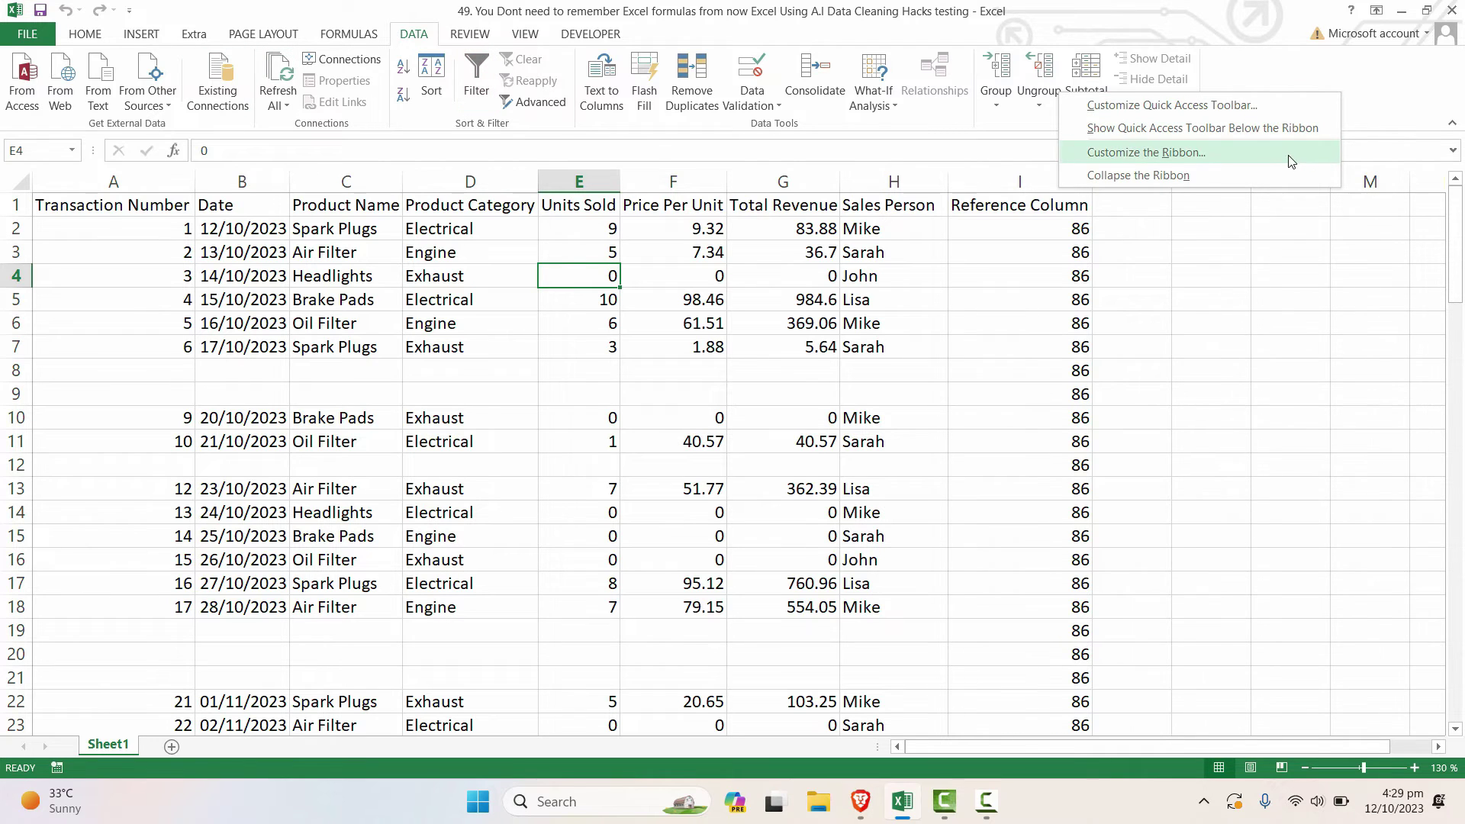
pyautogui.click(412, 42)
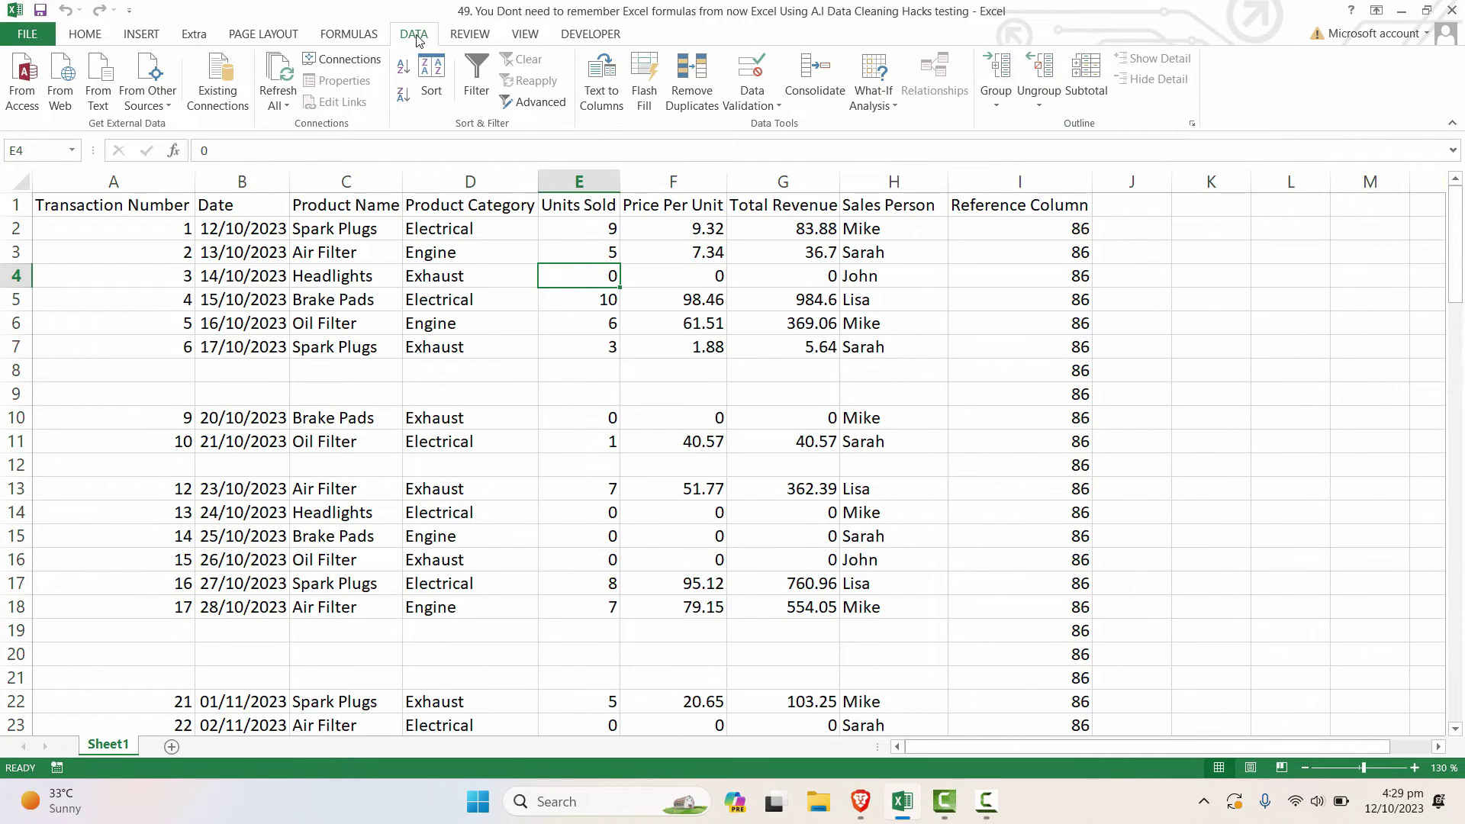
pyautogui.click(363, 38)
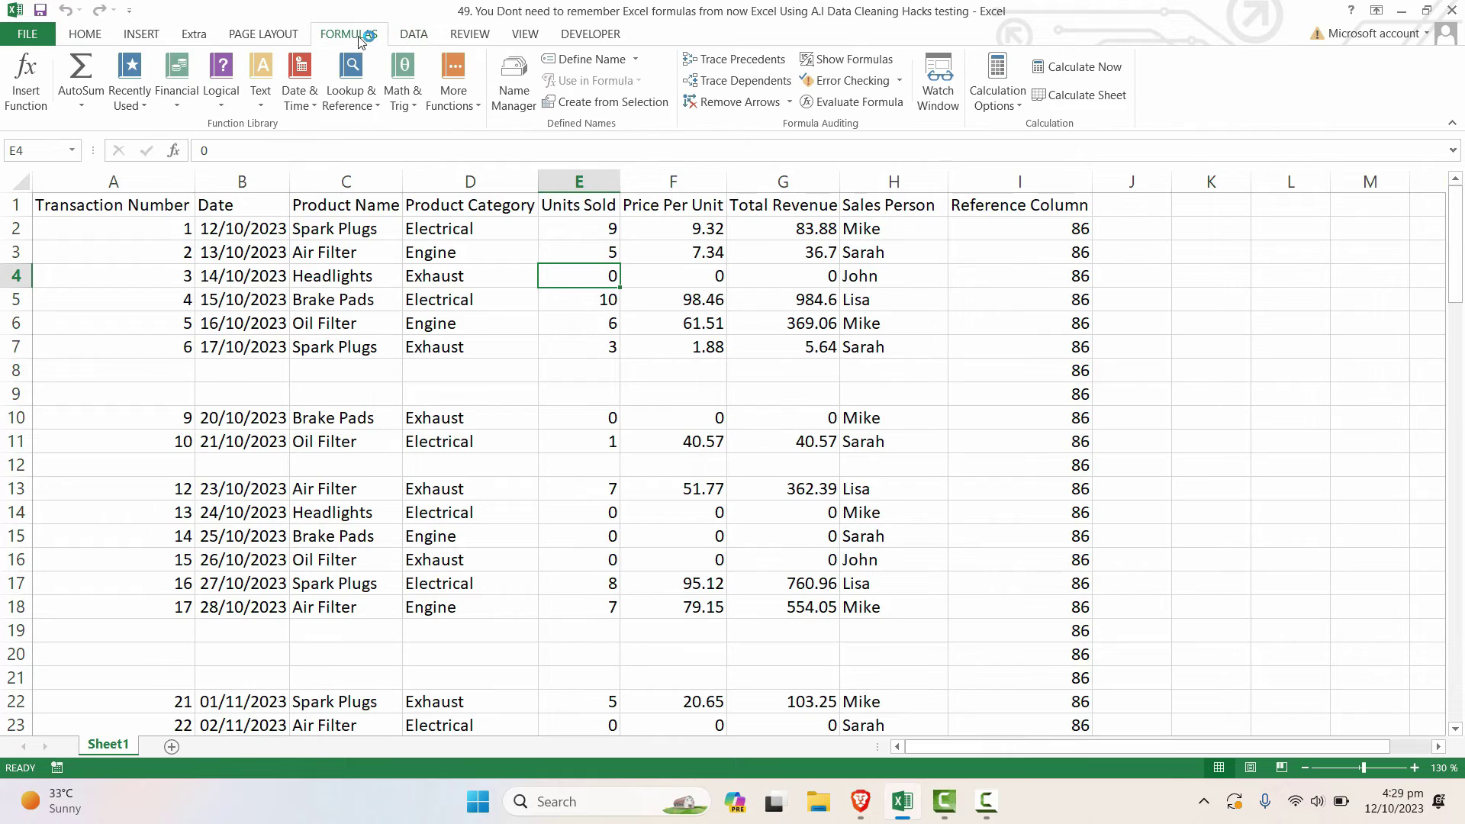
# - Enable the Developer tab through Customize the Ribbon and confirm with OK
pyautogui.rightClick(1380, 93)
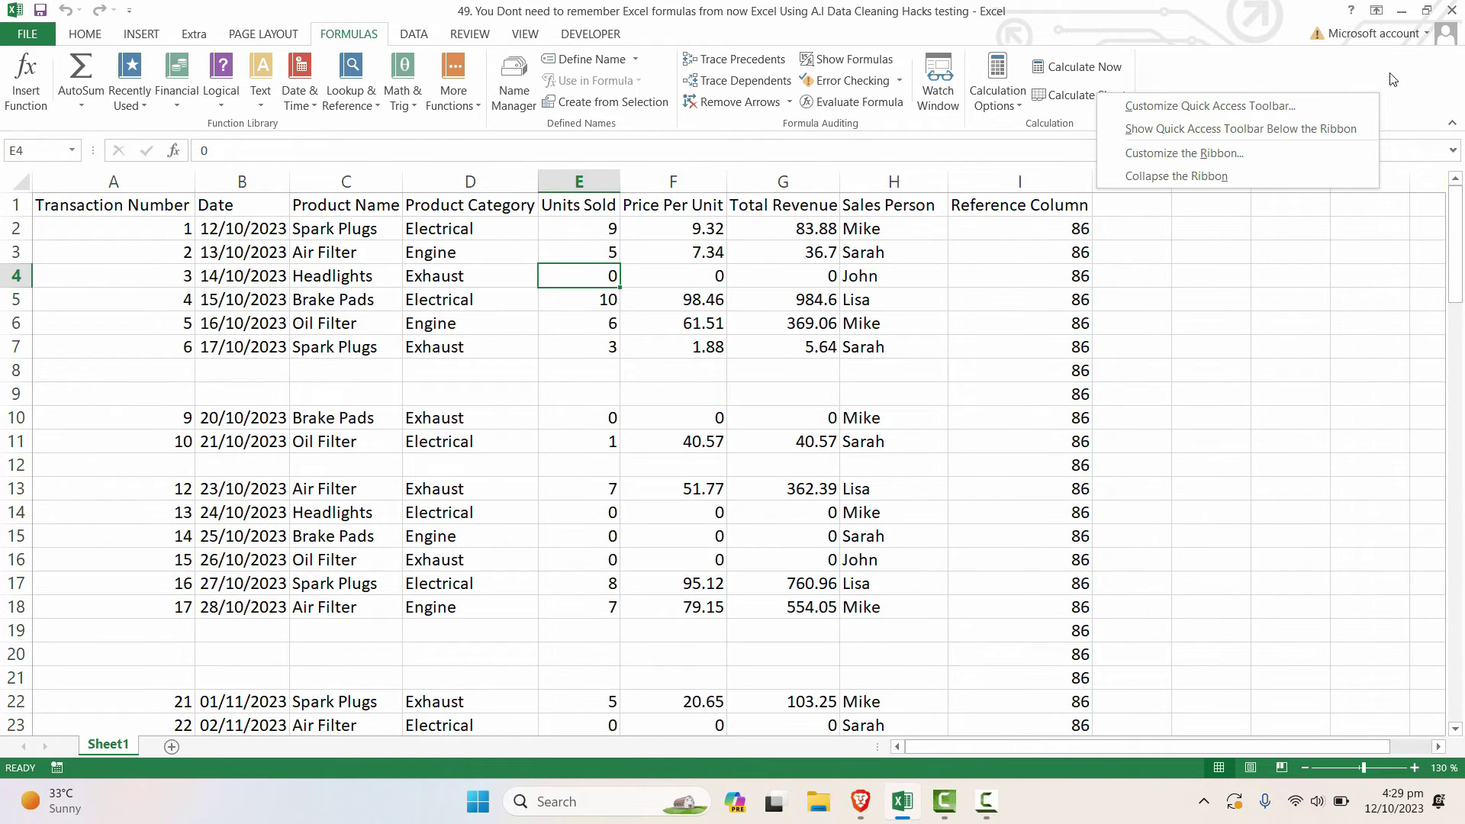
pyautogui.click(1183, 153)
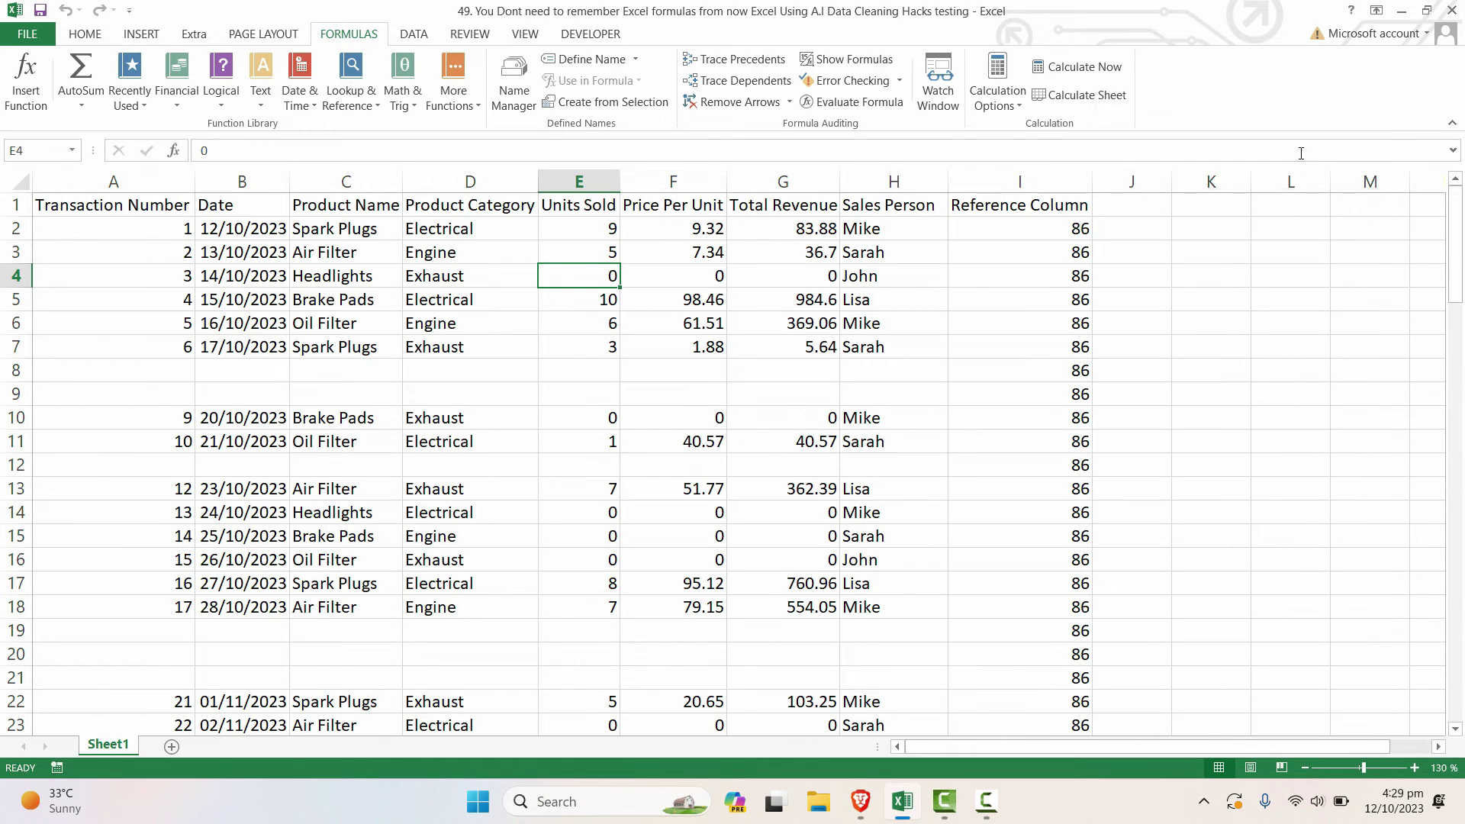
pyautogui.click(856, 445)
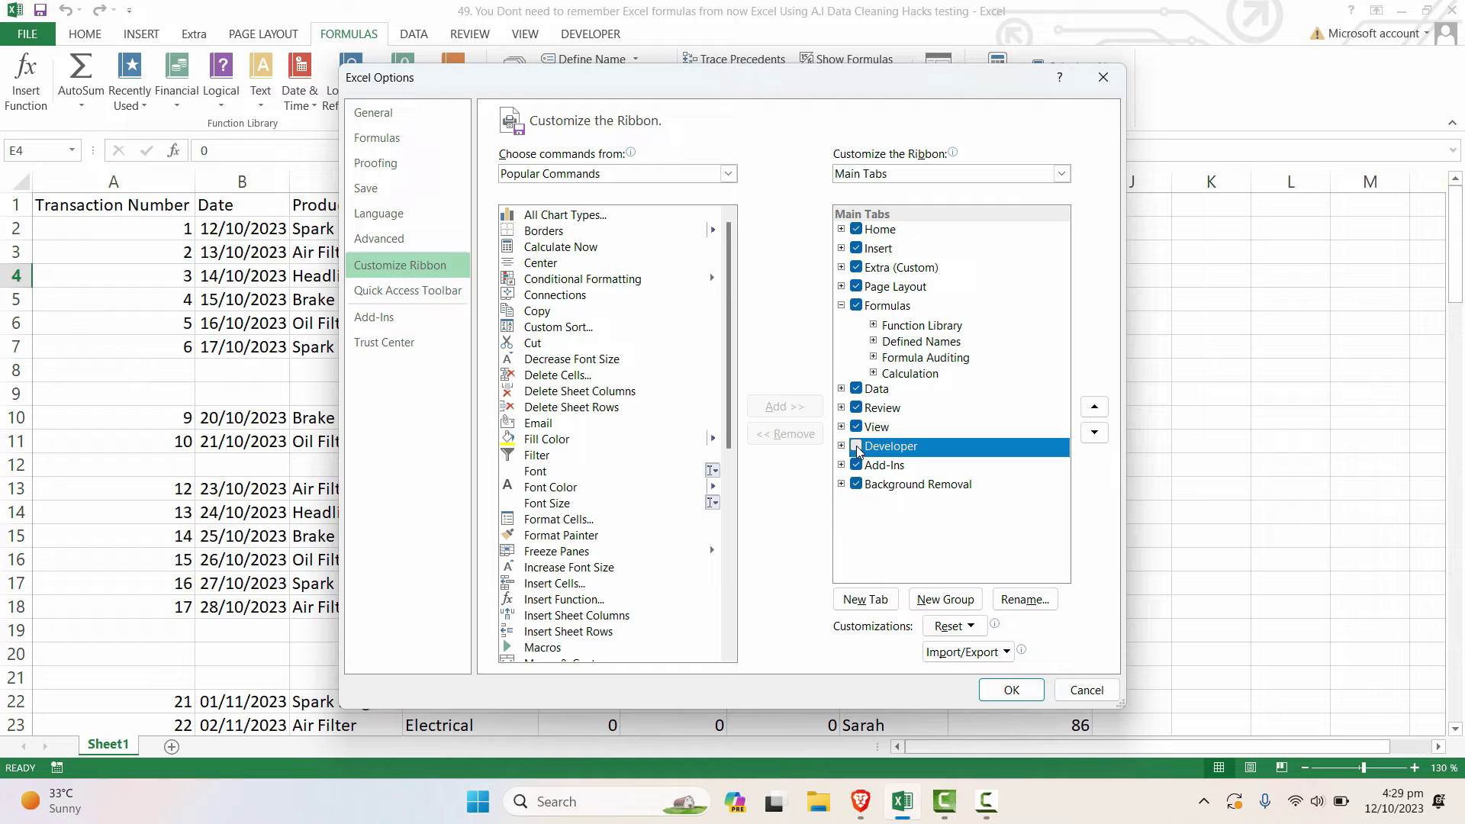
pyautogui.click(857, 449)
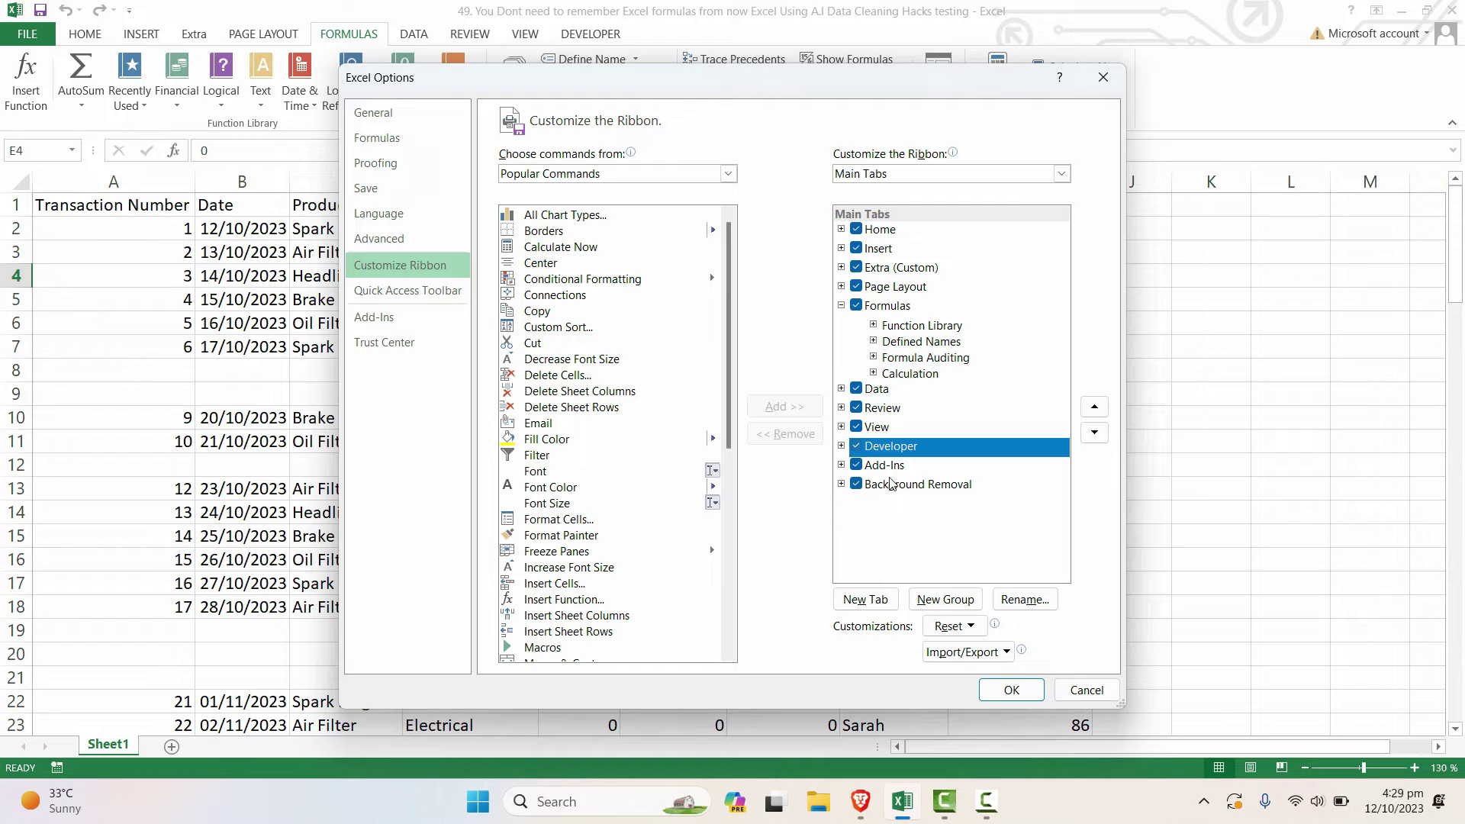
pyautogui.click(1012, 691)
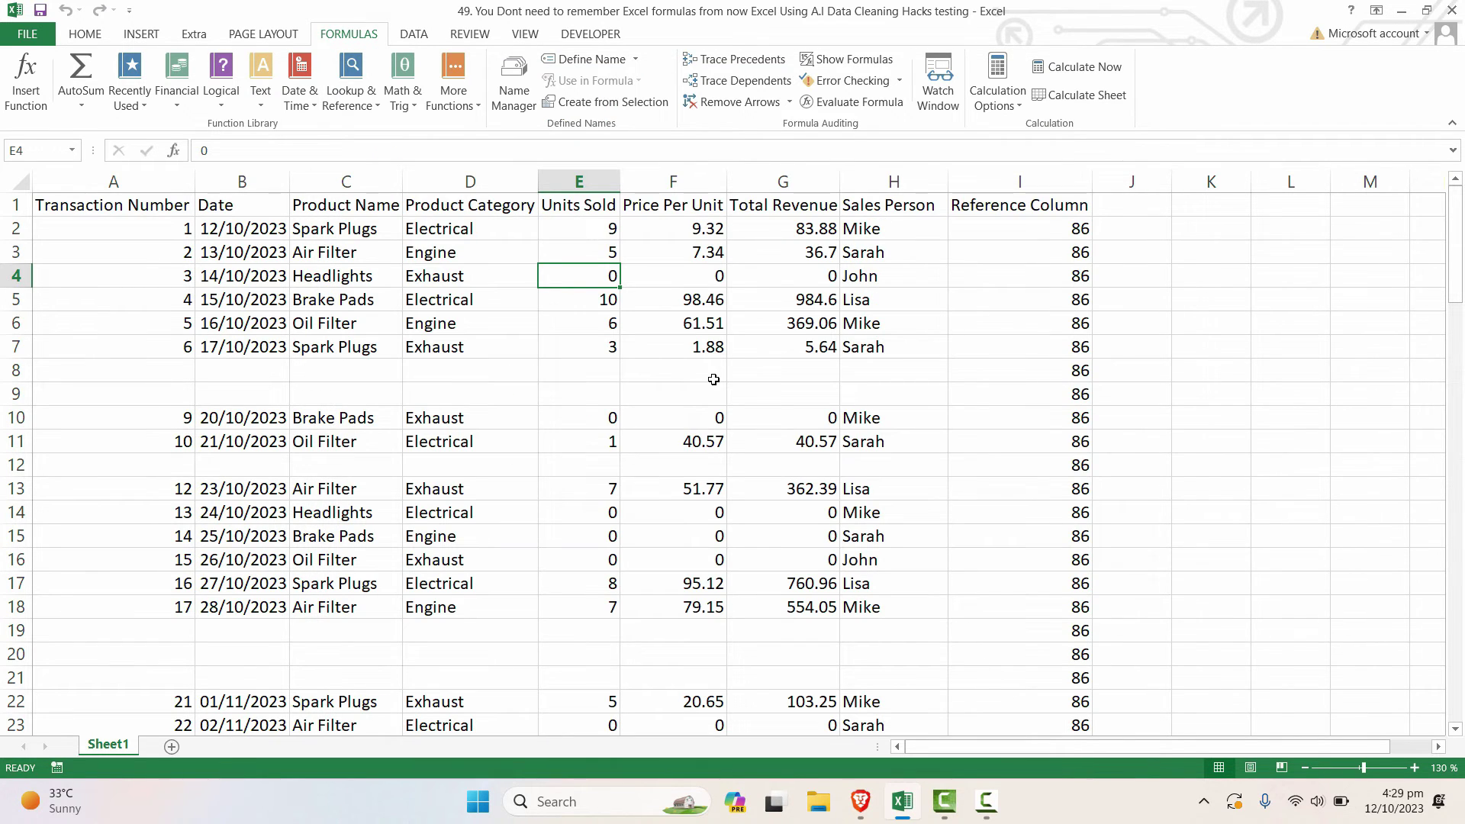
# - Insert a new module in the VBA editor and paste the ChatGPT macro code into it
pyautogui.click(591, 34)
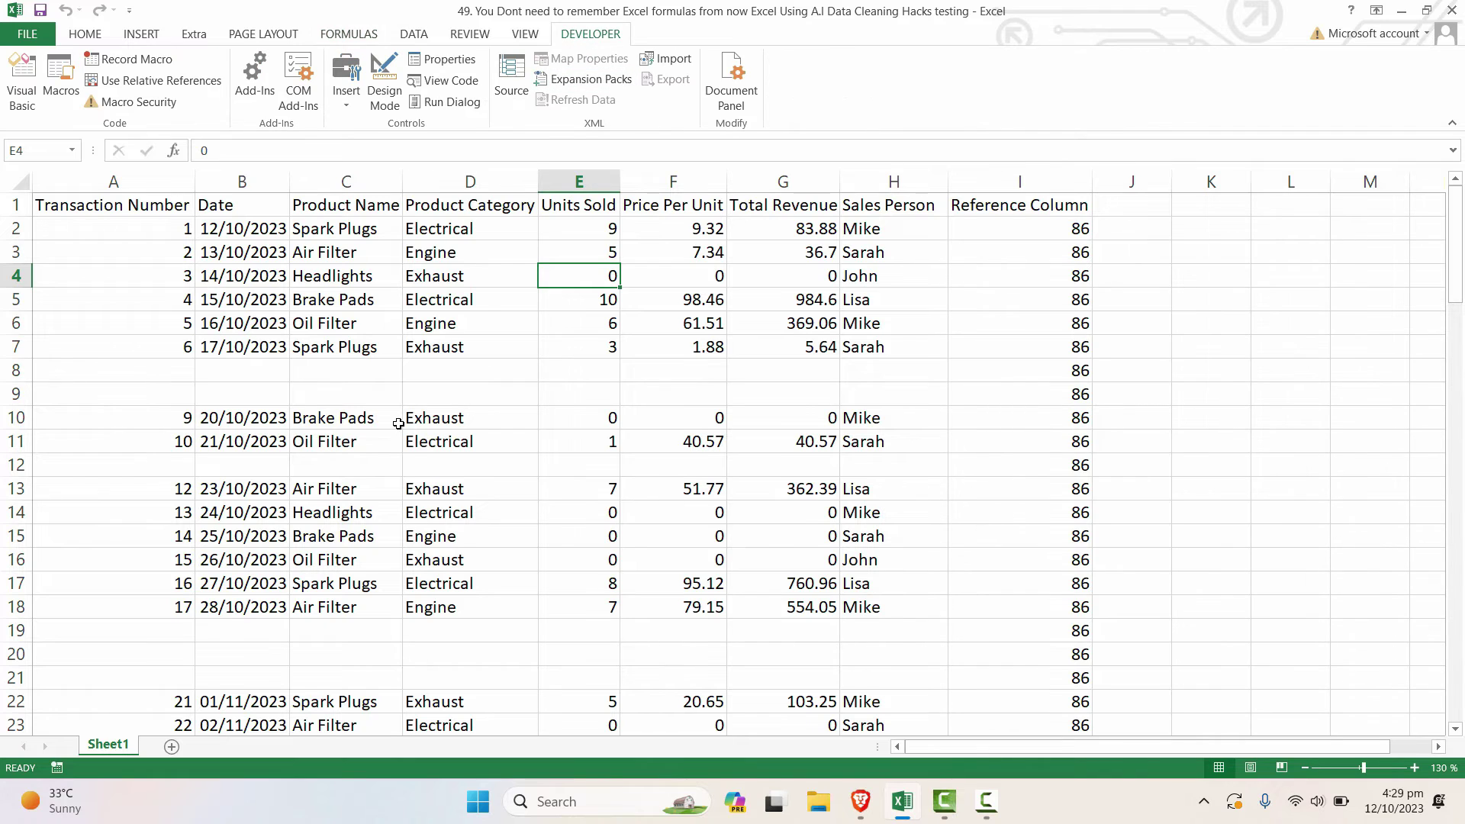
pyautogui.click(25, 97)
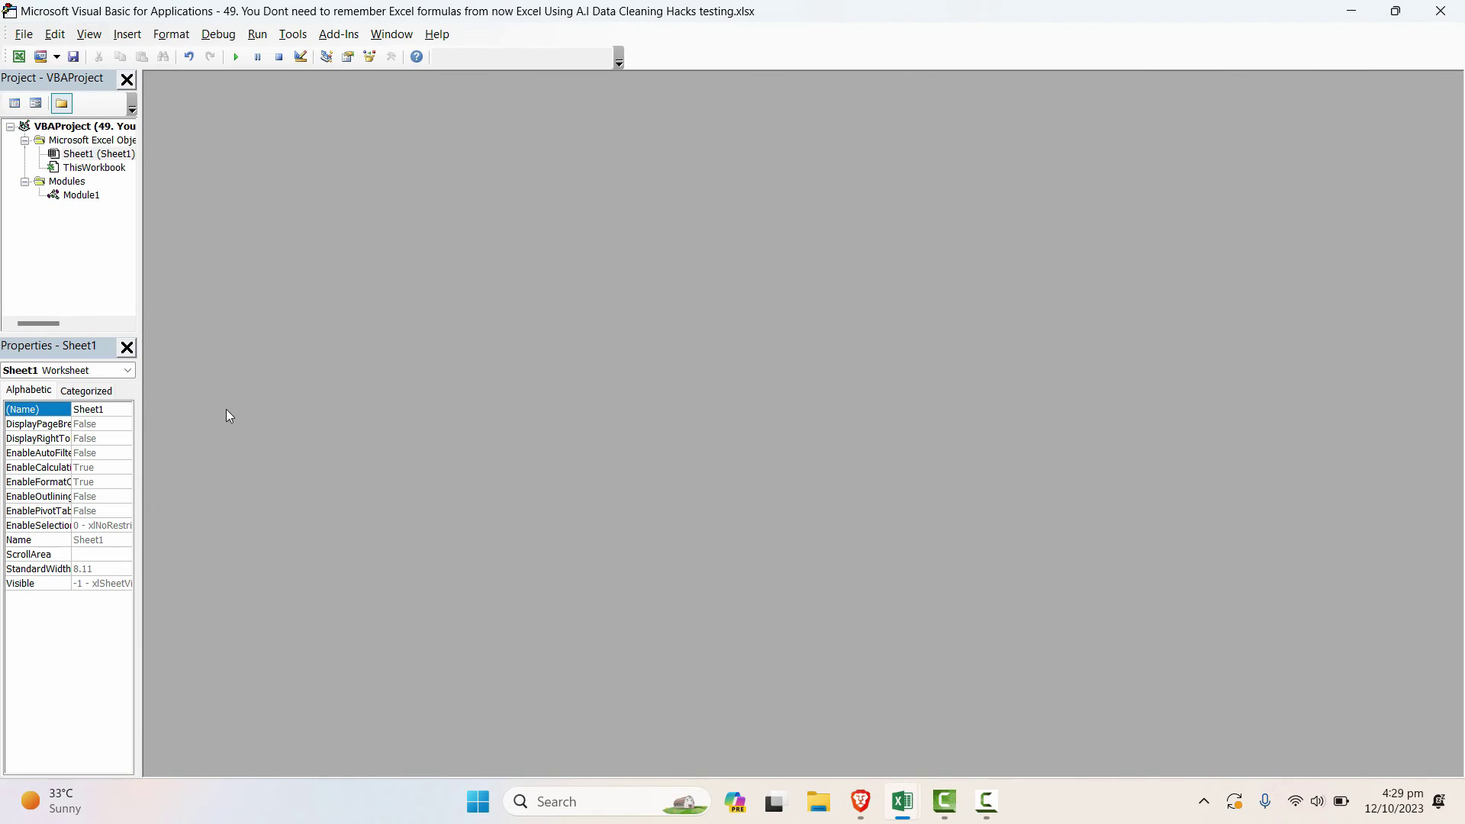
pyautogui.click(128, 35)
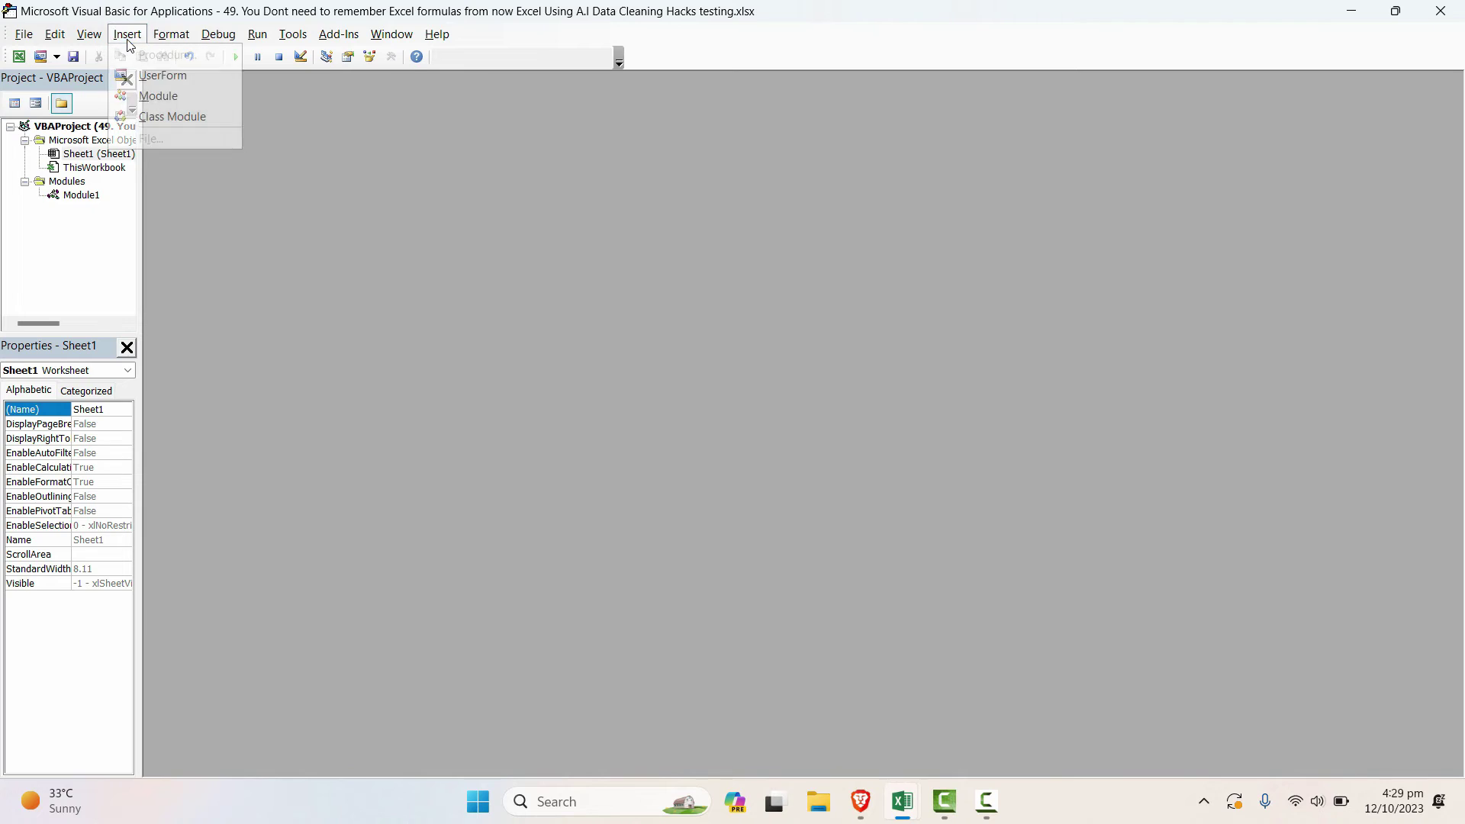
pyautogui.click(157, 97)
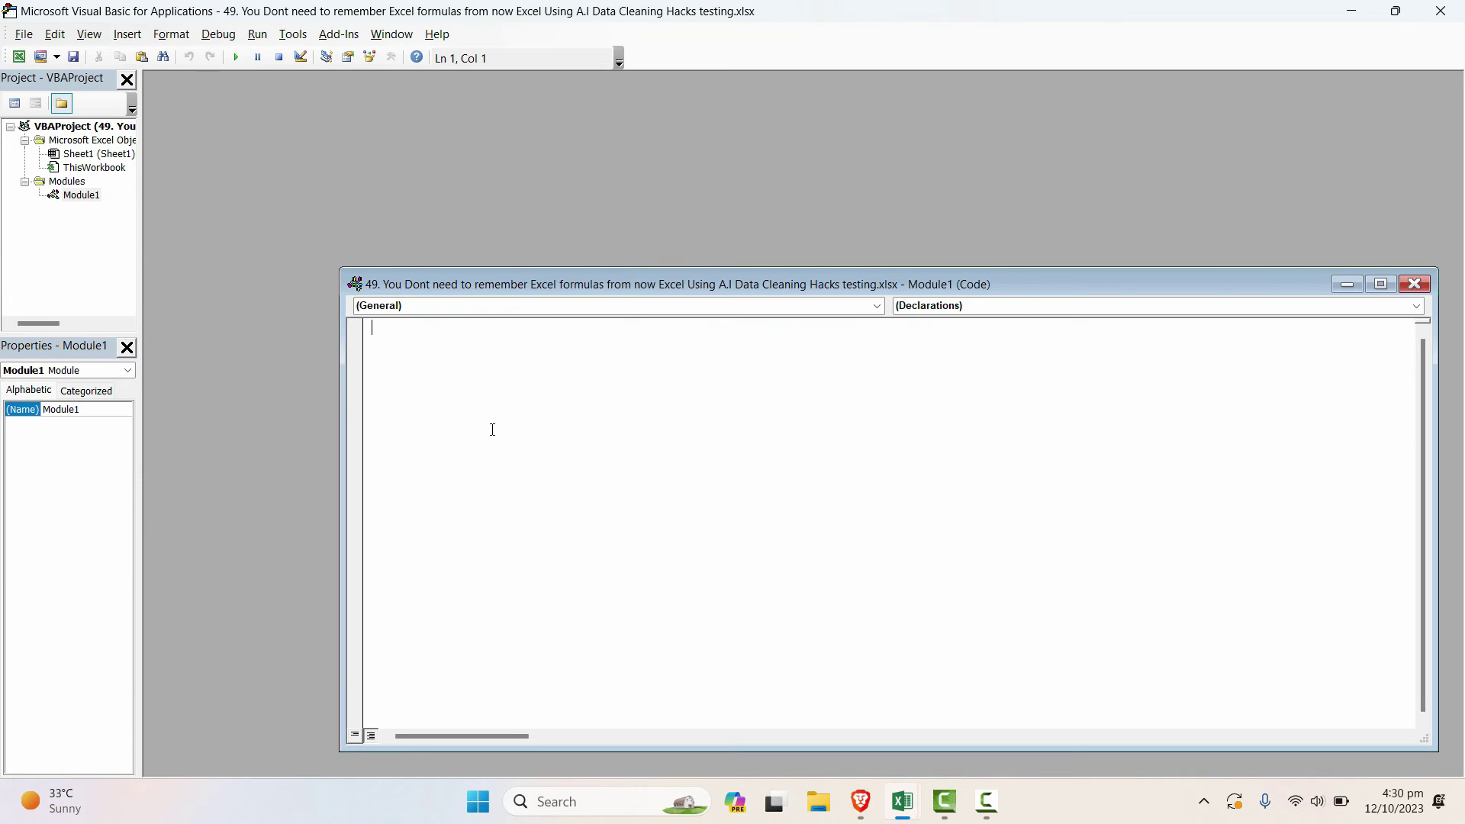
pyautogui.hotkey('ctrl', 'v')
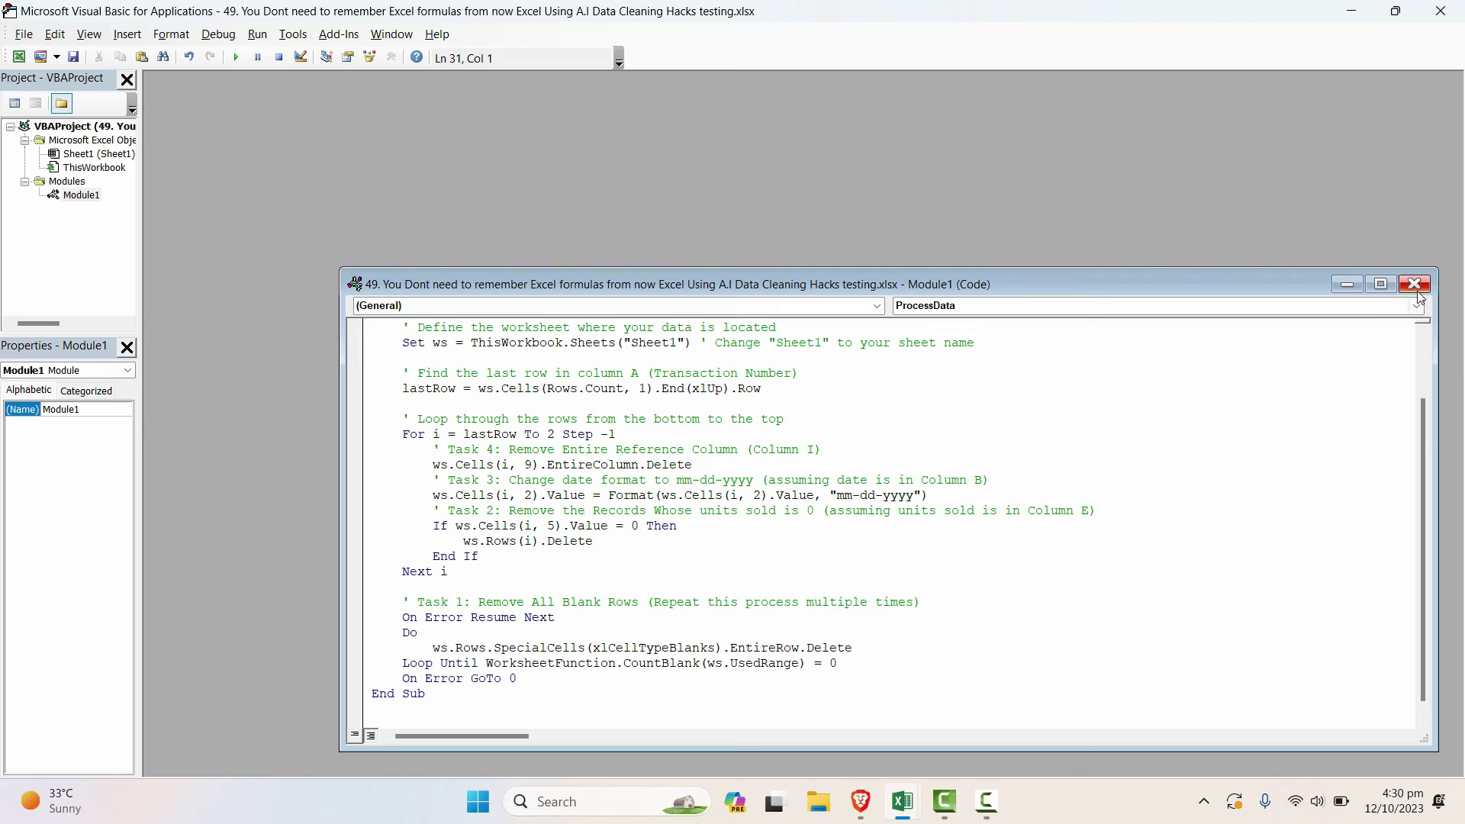
pyautogui.click(1414, 284)
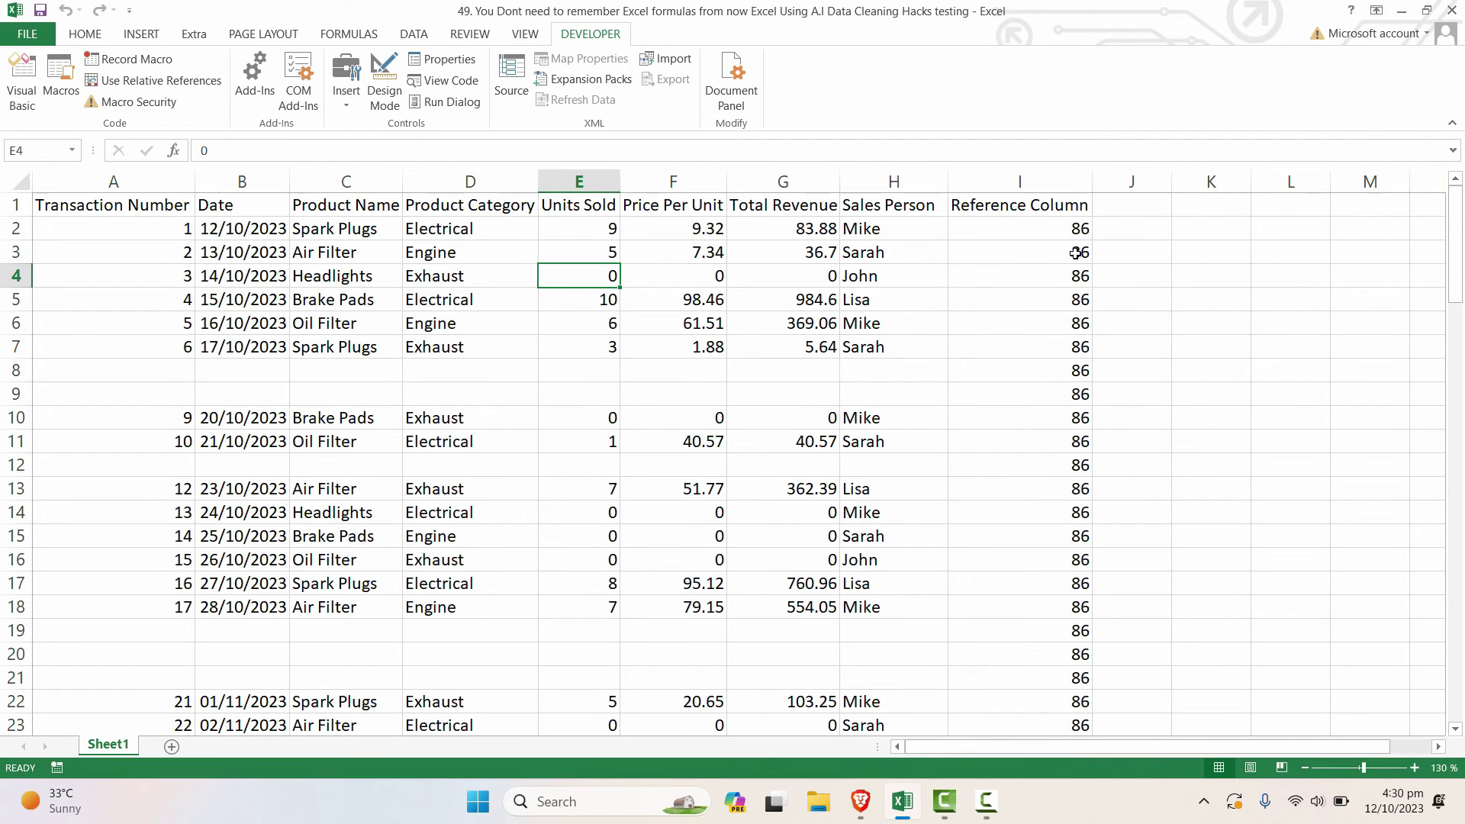
# - Close the VBA editor and run the CleanData macro from the Developer tab's Macros list
pyautogui.click(1441, 11)
pyautogui.click(325, 321)
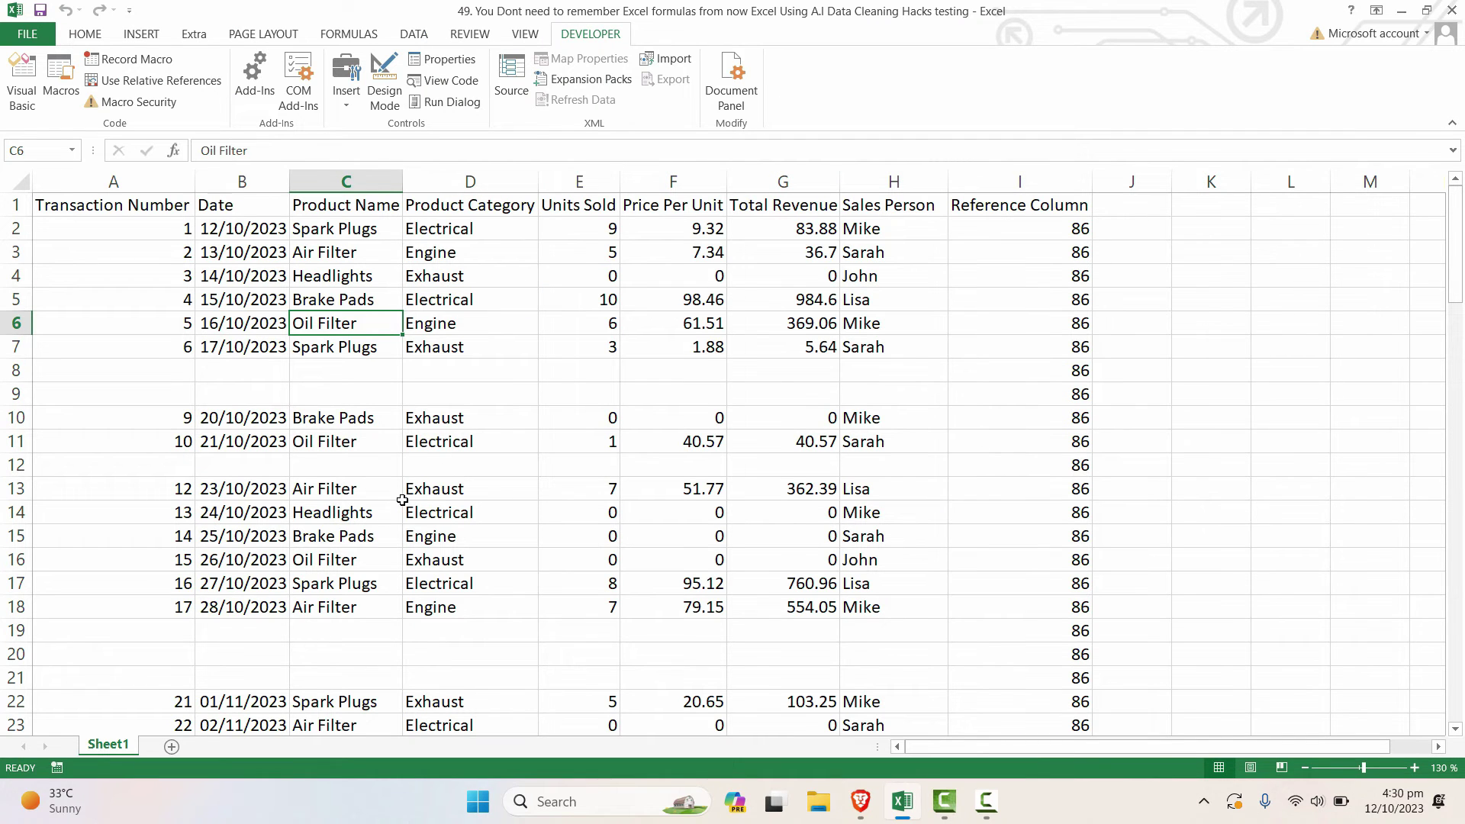
pyautogui.click(68, 92)
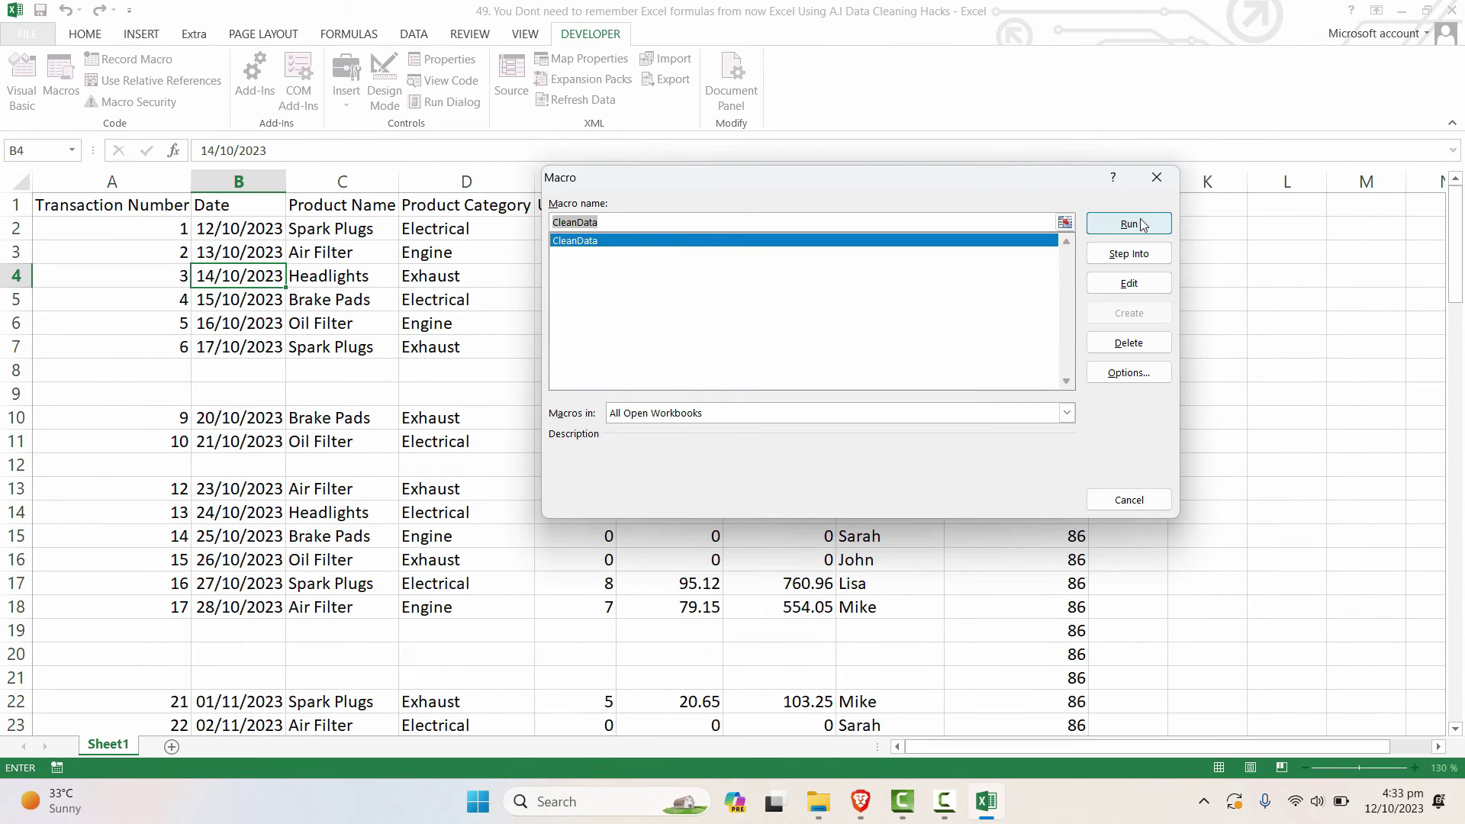
pyautogui.click(1130, 224)
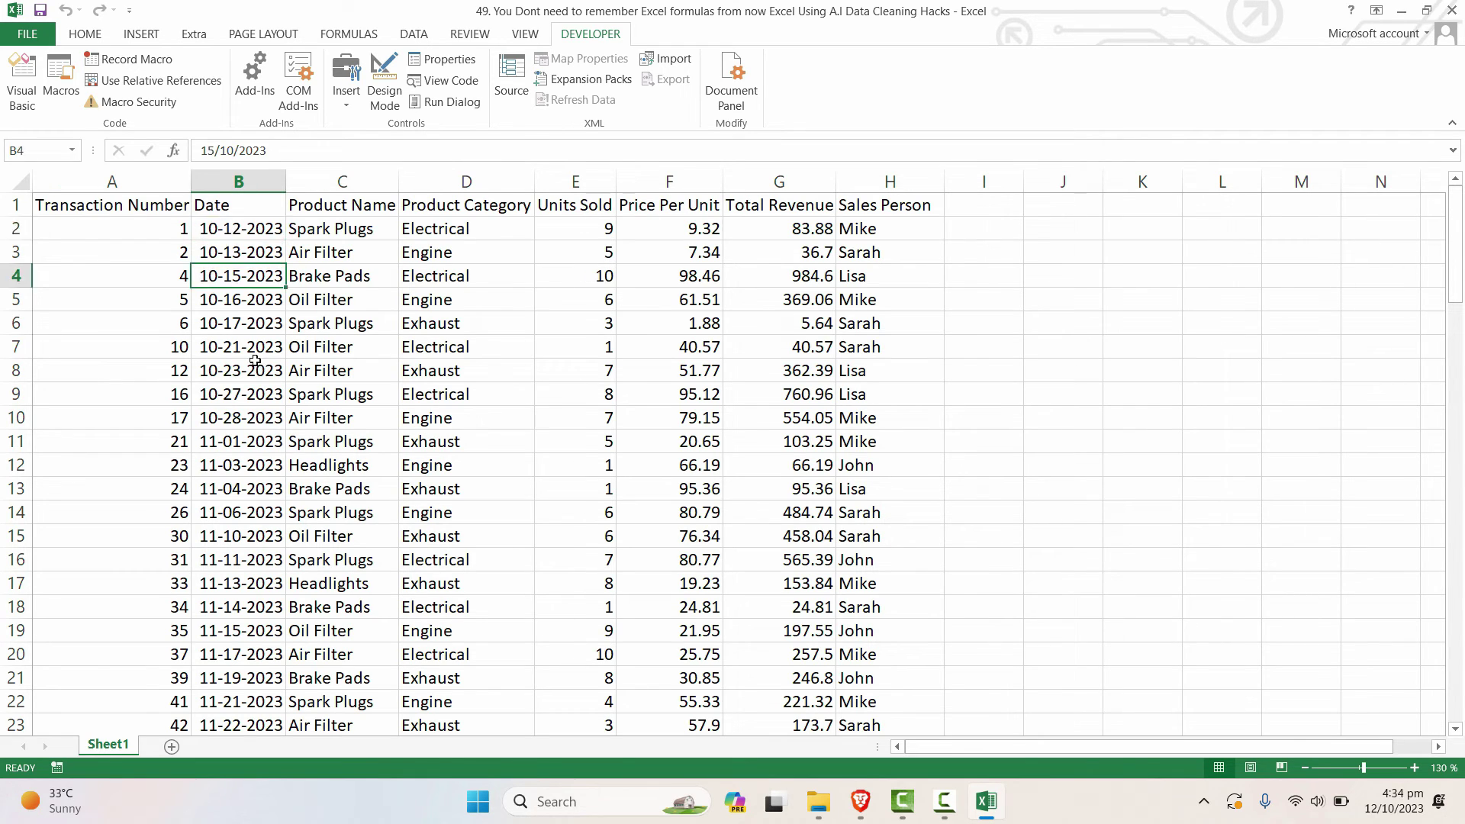
pyautogui.click(237, 305)
pyautogui.click(204, 230)
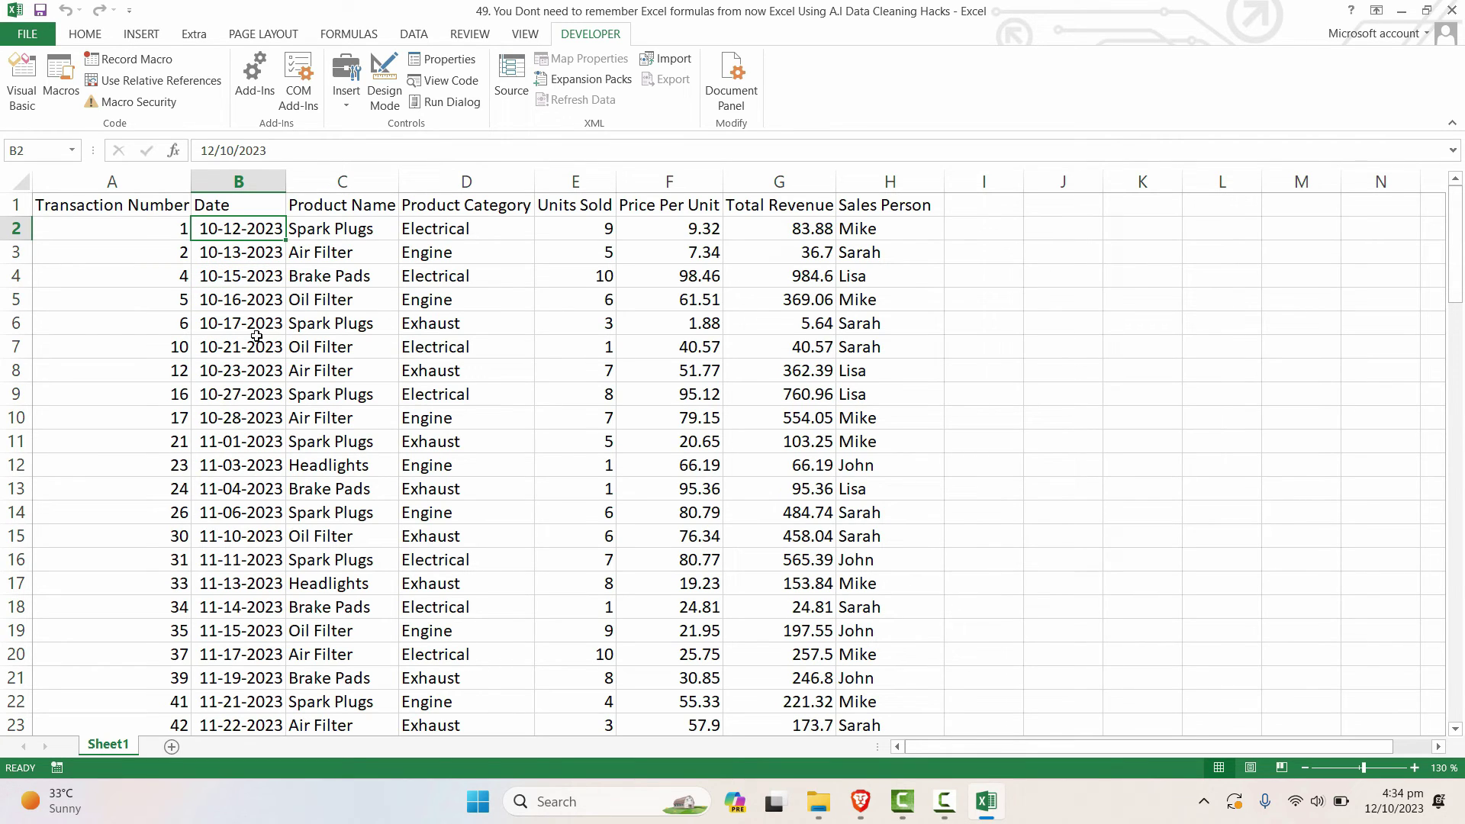
pyautogui.click(984, 204)
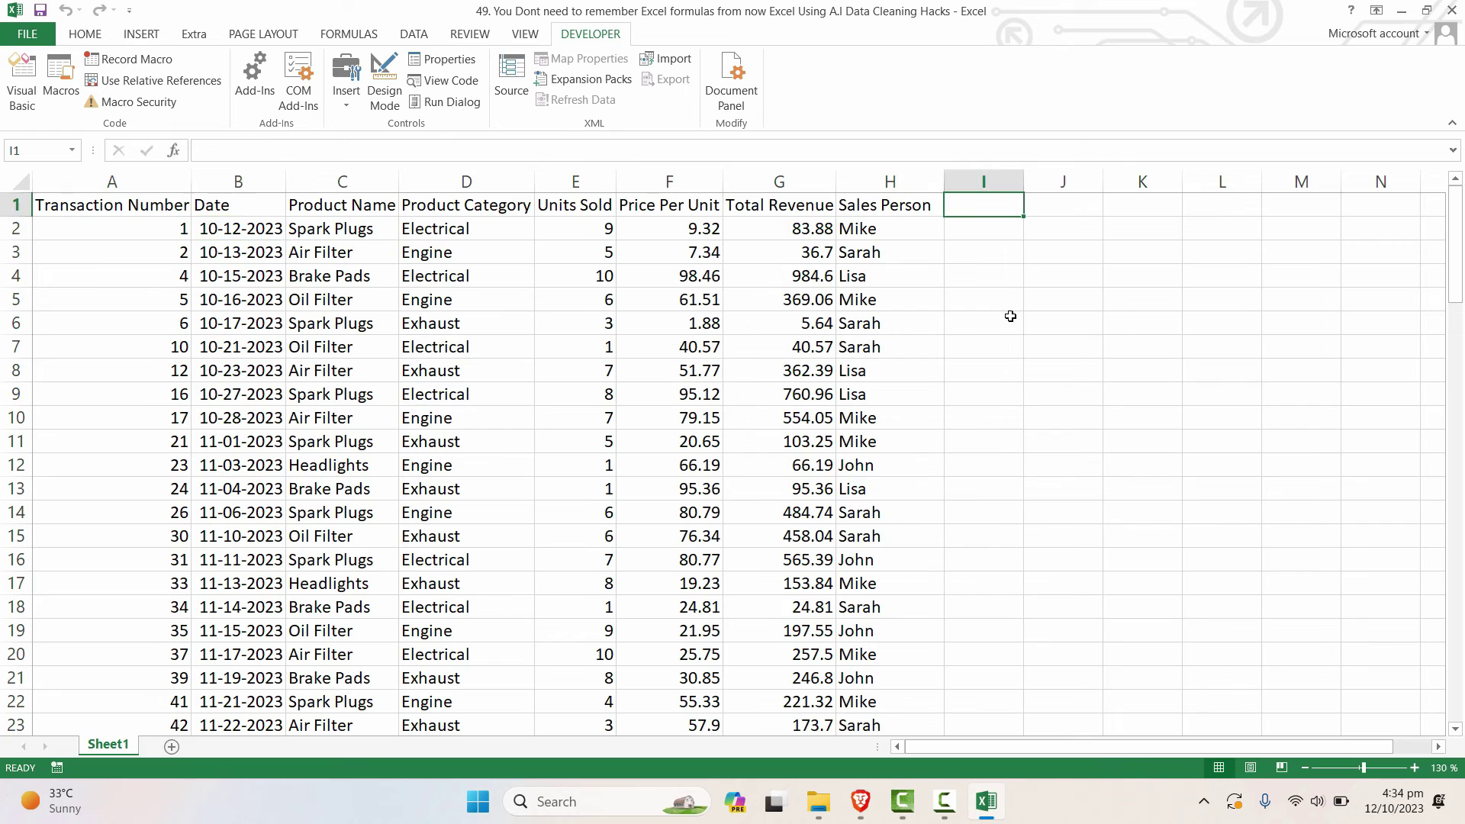
pyautogui.click(1011, 316)
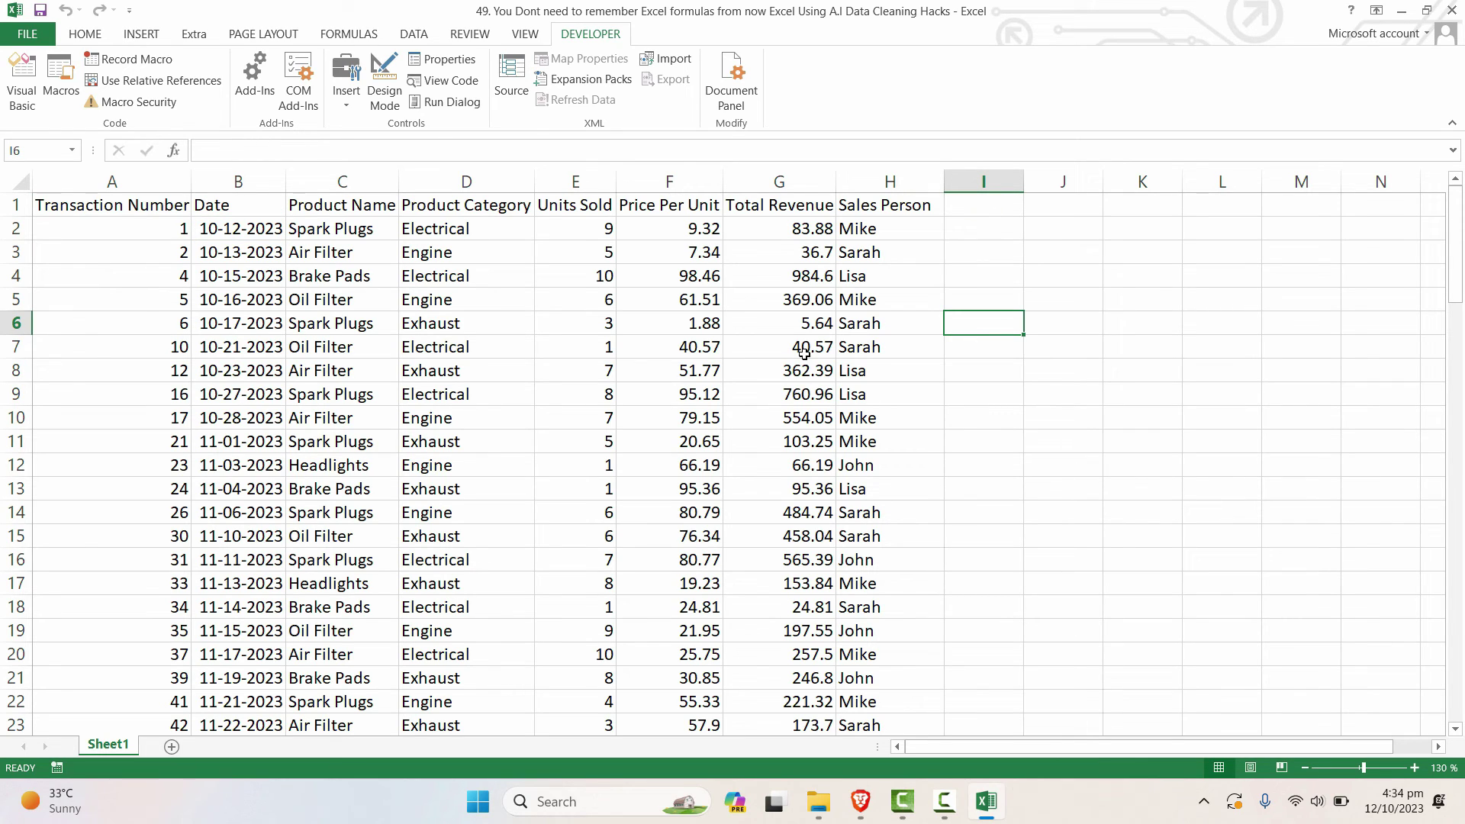
pyautogui.click(330, 279)
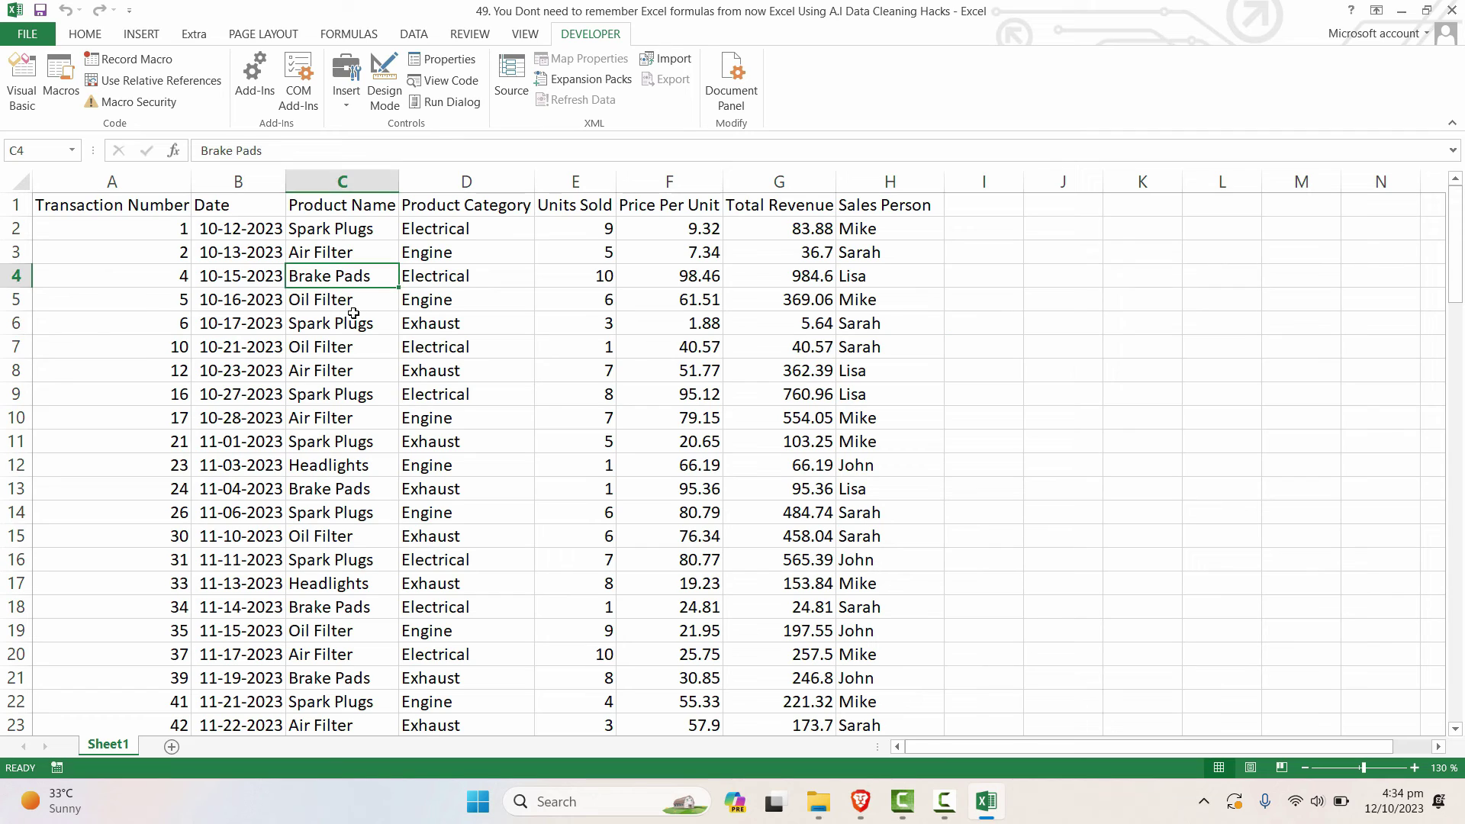